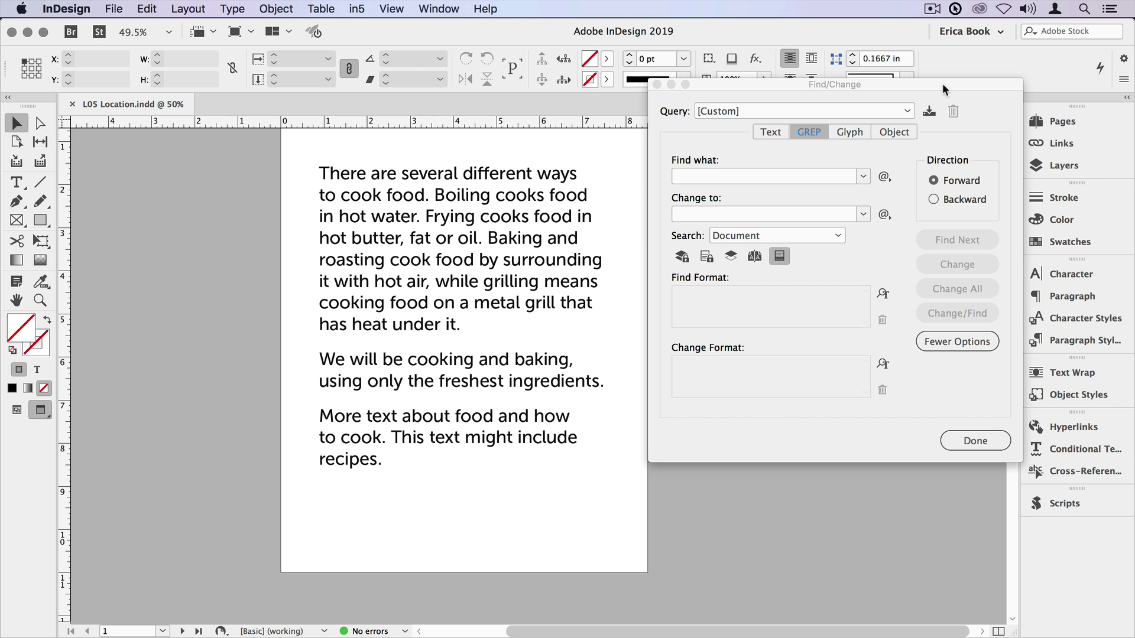
# Step: Build the GREP query ^.{10} to match the first ten characters of a paragraph
pyautogui.click(884, 177)
pyautogui.moveTo(916, 393)
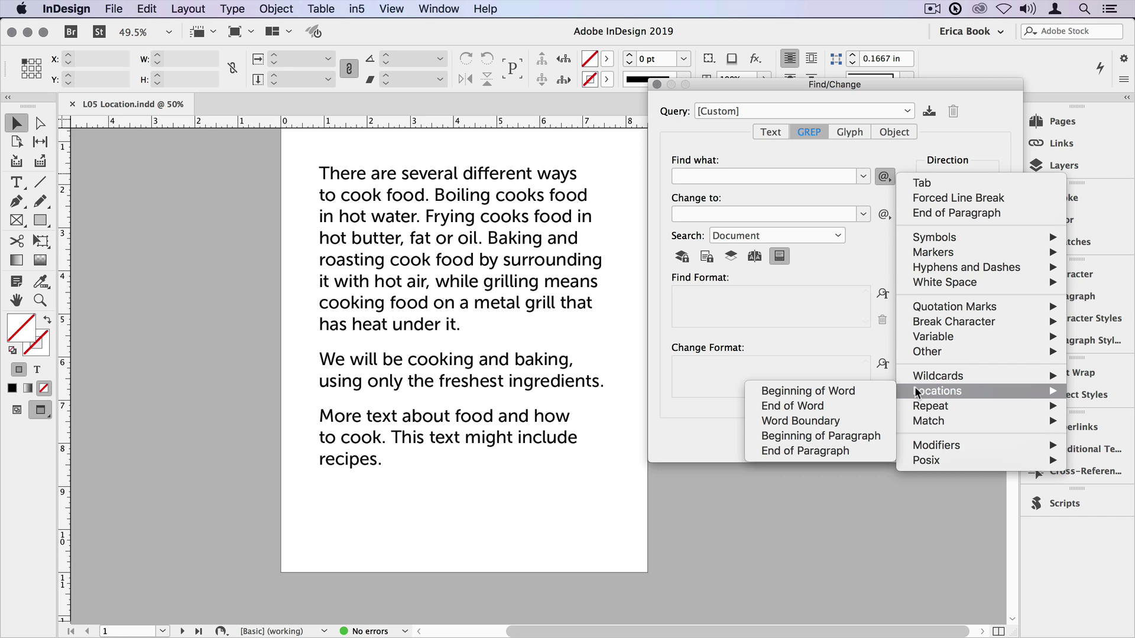
pyautogui.click(867, 438)
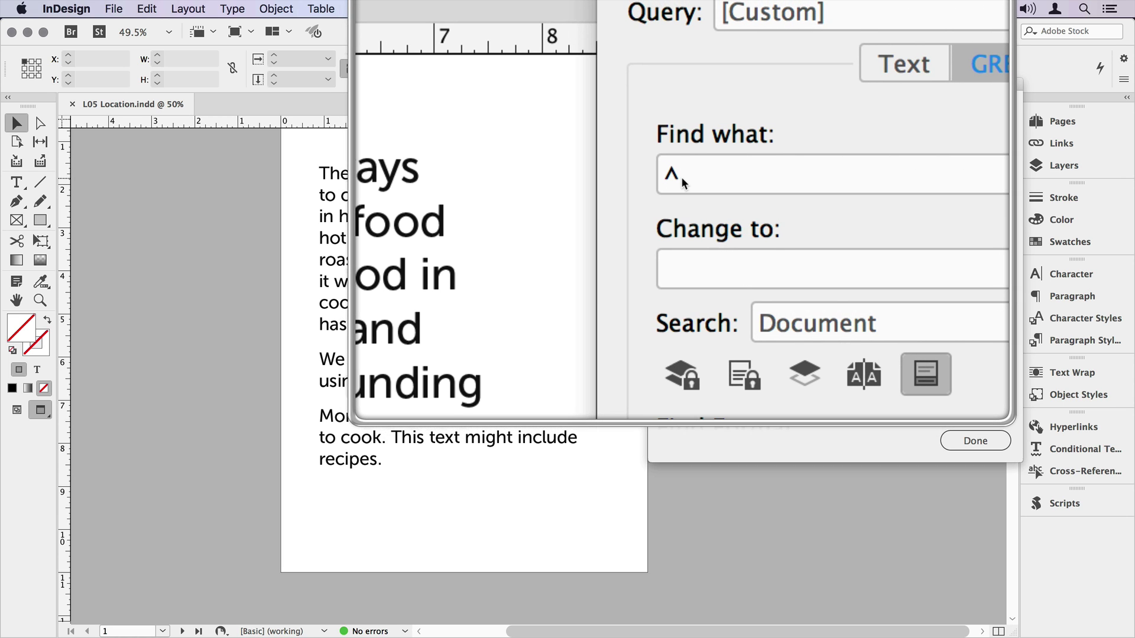
pyautogui.click(681, 177)
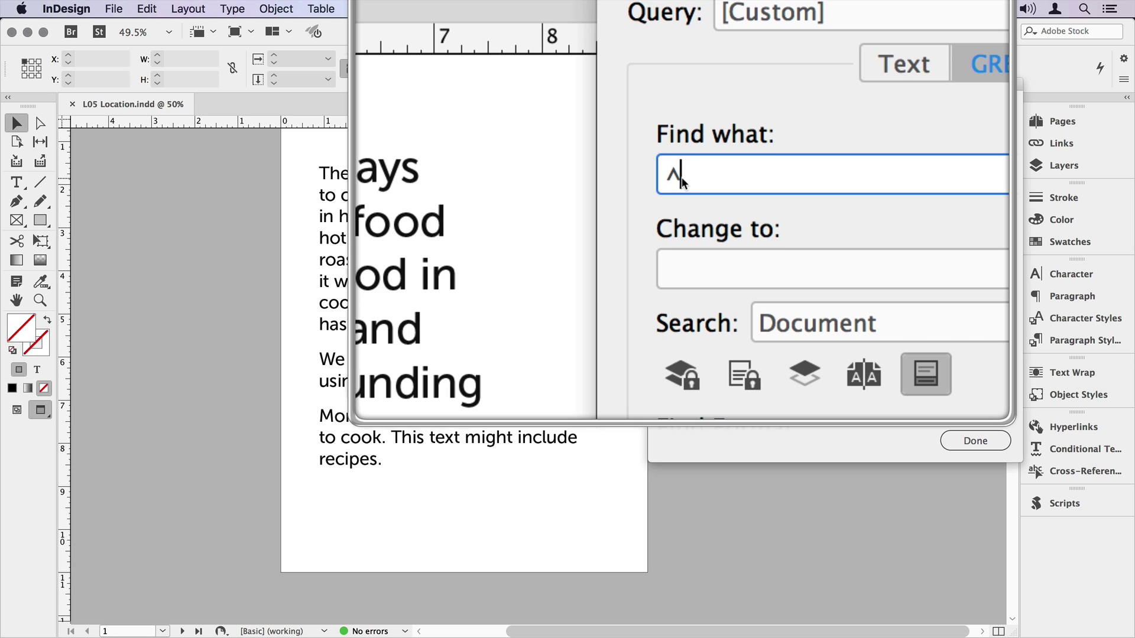
pyautogui.write('.')
pyautogui.write('{10')
pyautogui.write('}')
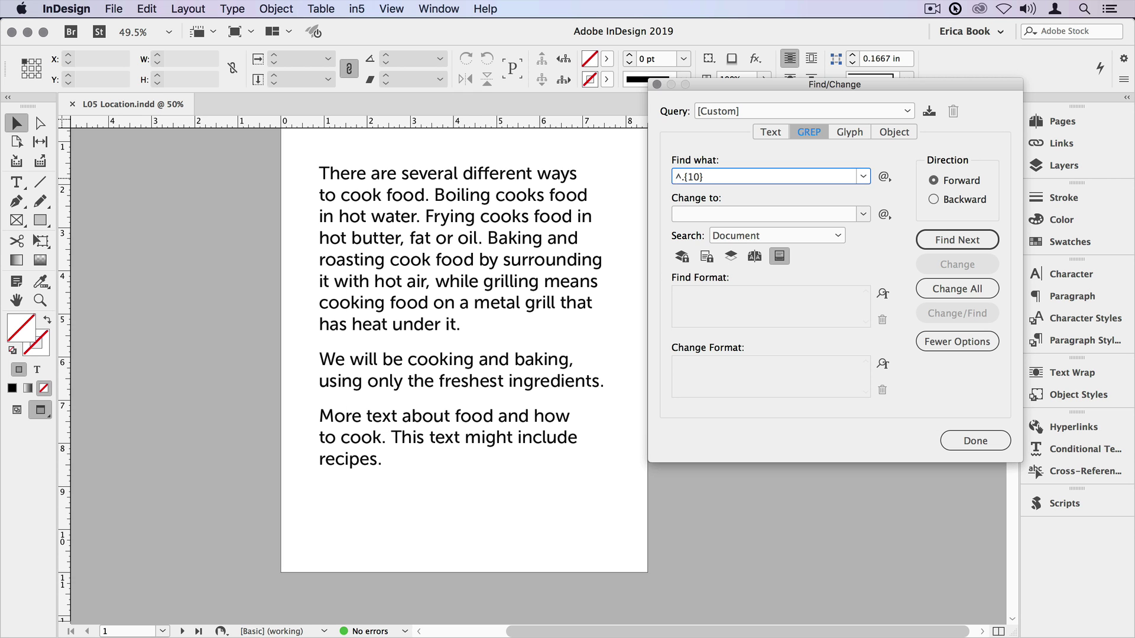
# Step: Limit the search to the story and find the opening ten characters of three paragraphs
pyautogui.click(482, 216)
pyautogui.click(723, 236)
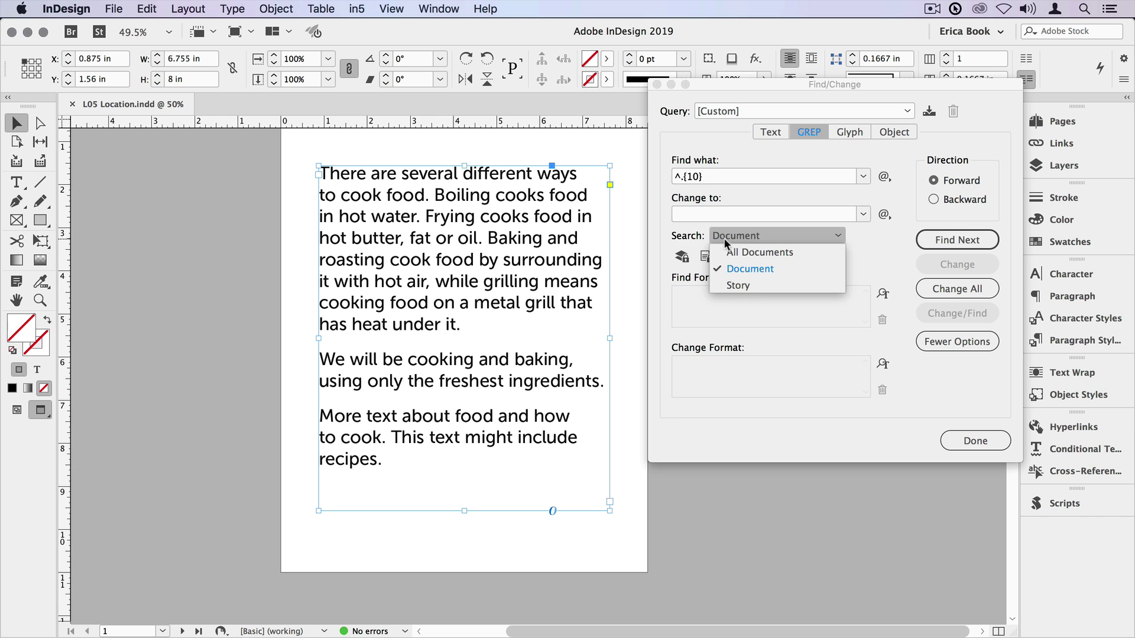
pyautogui.click(742, 285)
pyautogui.click(953, 241)
pyautogui.click(952, 241)
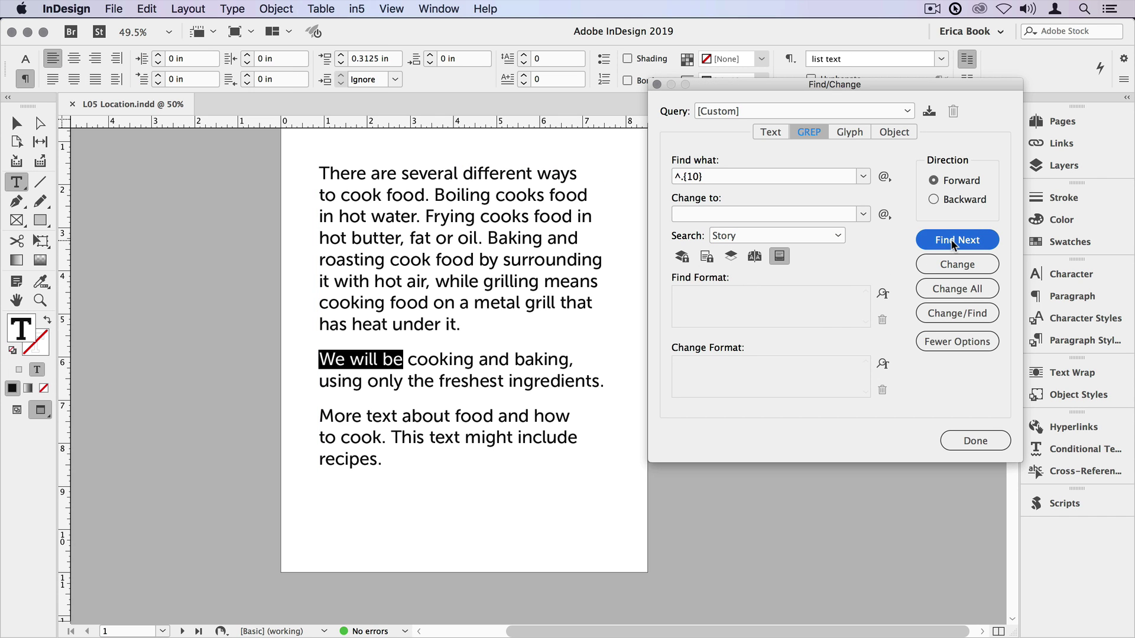
pyautogui.click(953, 241)
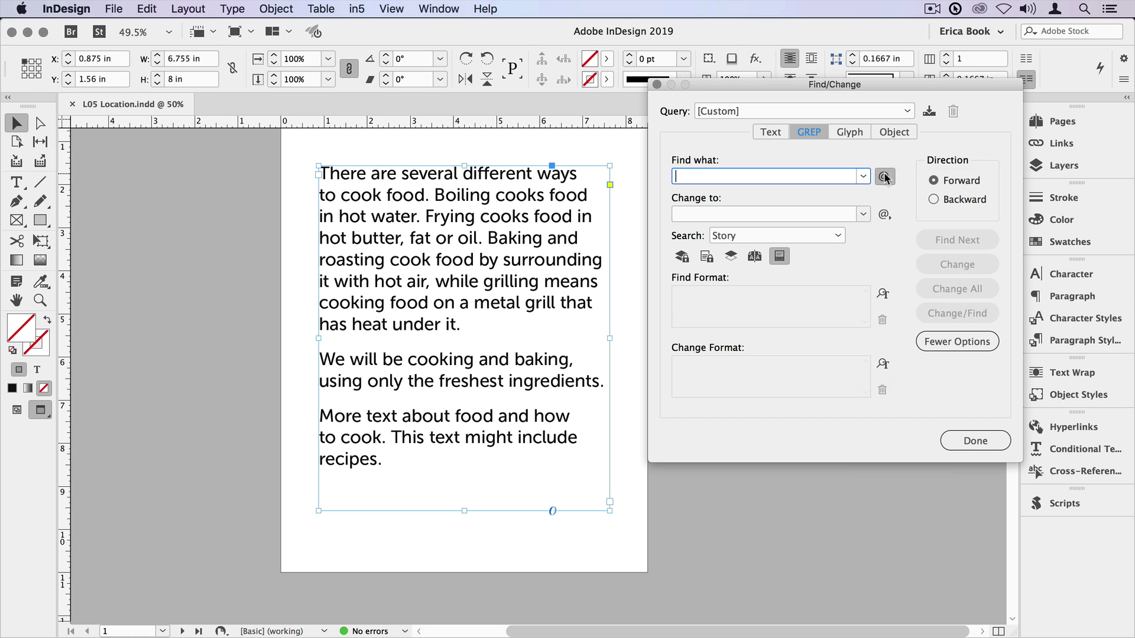
# Step: Build the end-of-word GREP query ing\> to match words ending in ing
pyautogui.click(885, 176)
pyautogui.moveTo(922, 393)
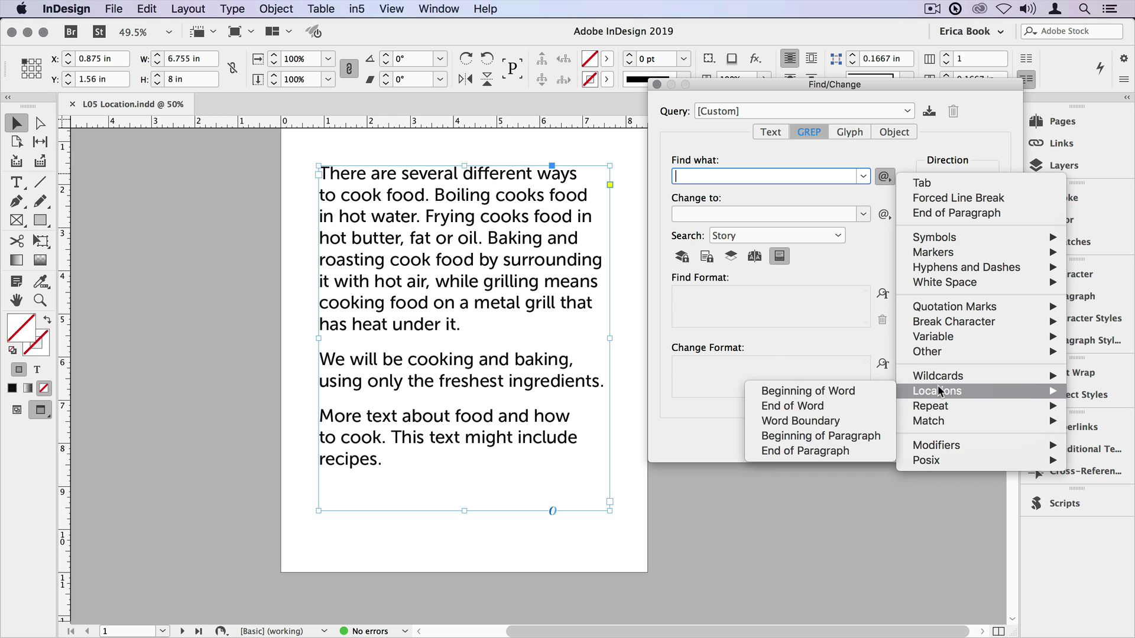
pyautogui.click(861, 405)
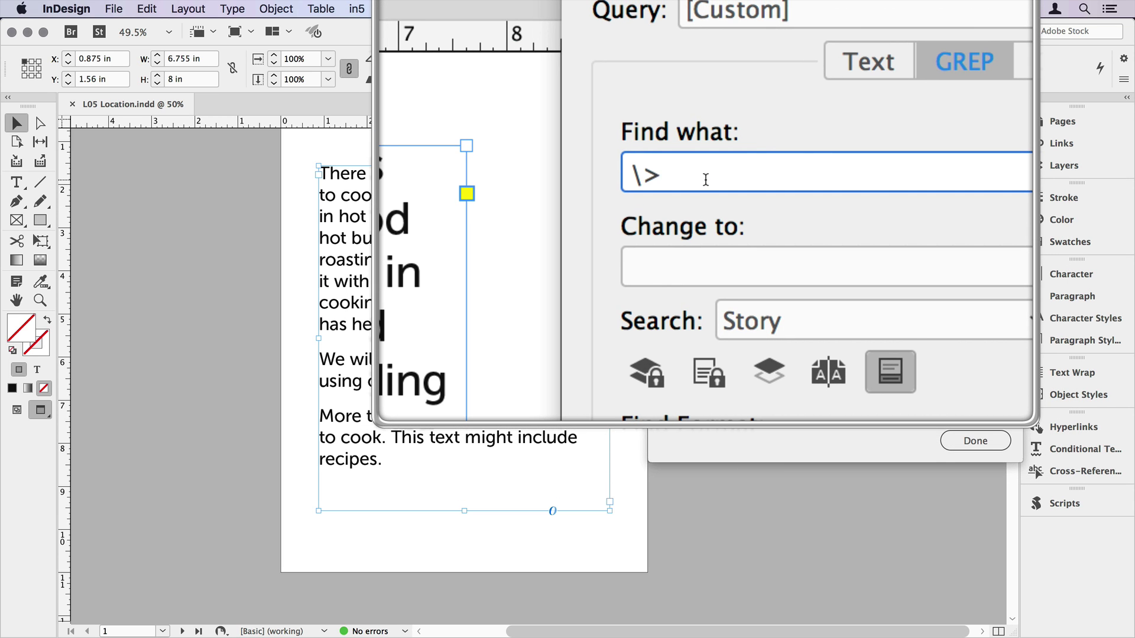
pyautogui.press('Left')
pyautogui.press('Left')
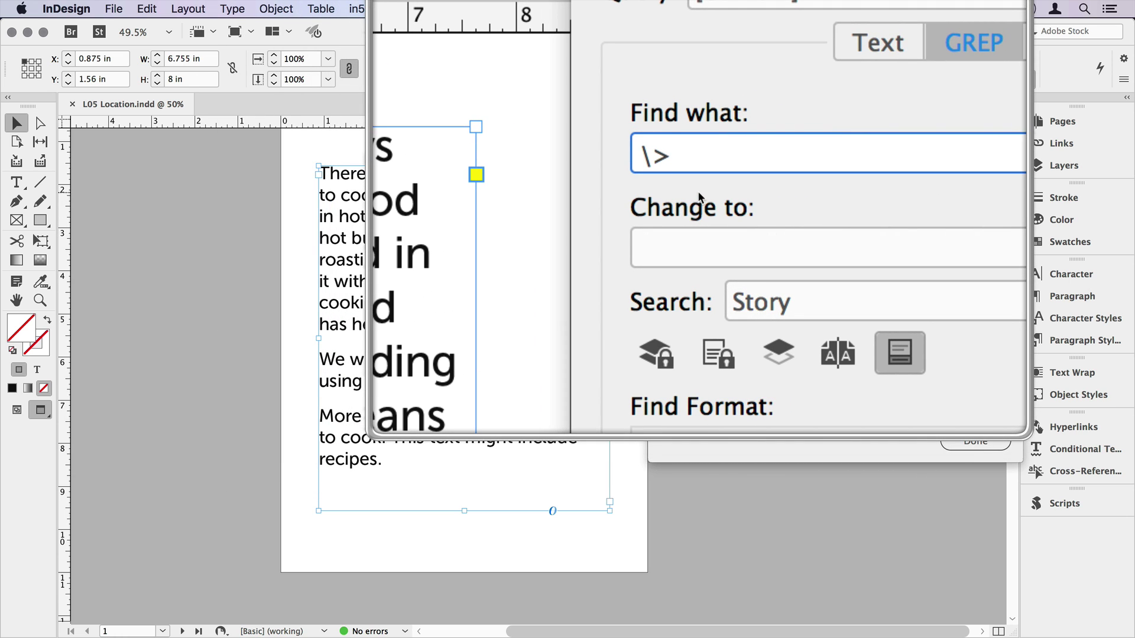
pyautogui.write('ing')
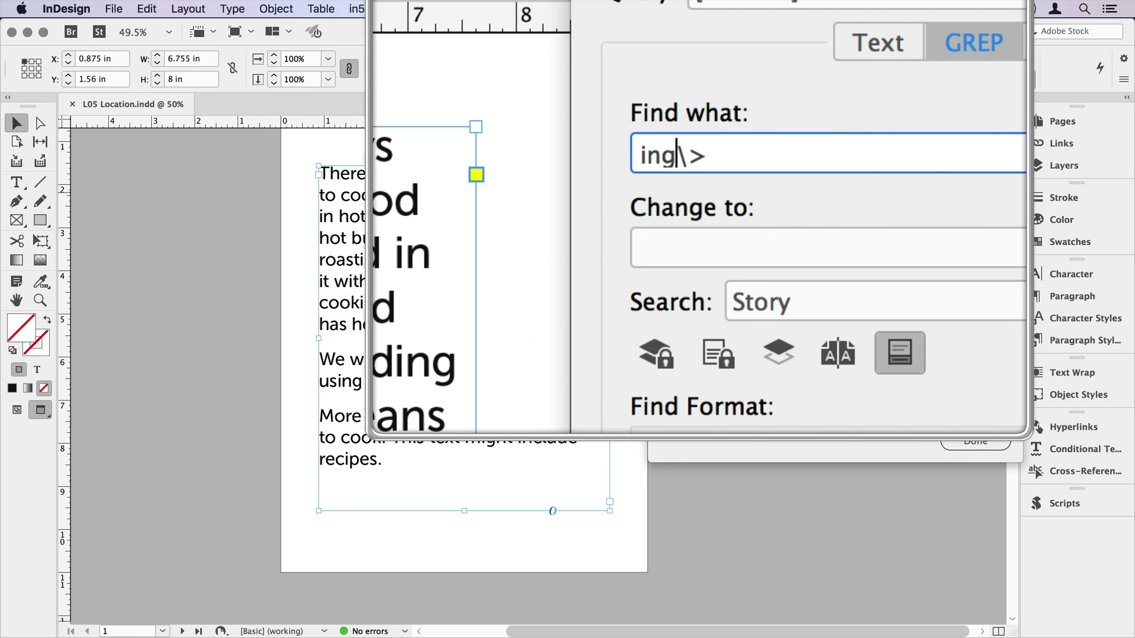
# Step: Step through every ing match through 'using' until the search completes, then dismiss the notice
pyautogui.click(935, 243)
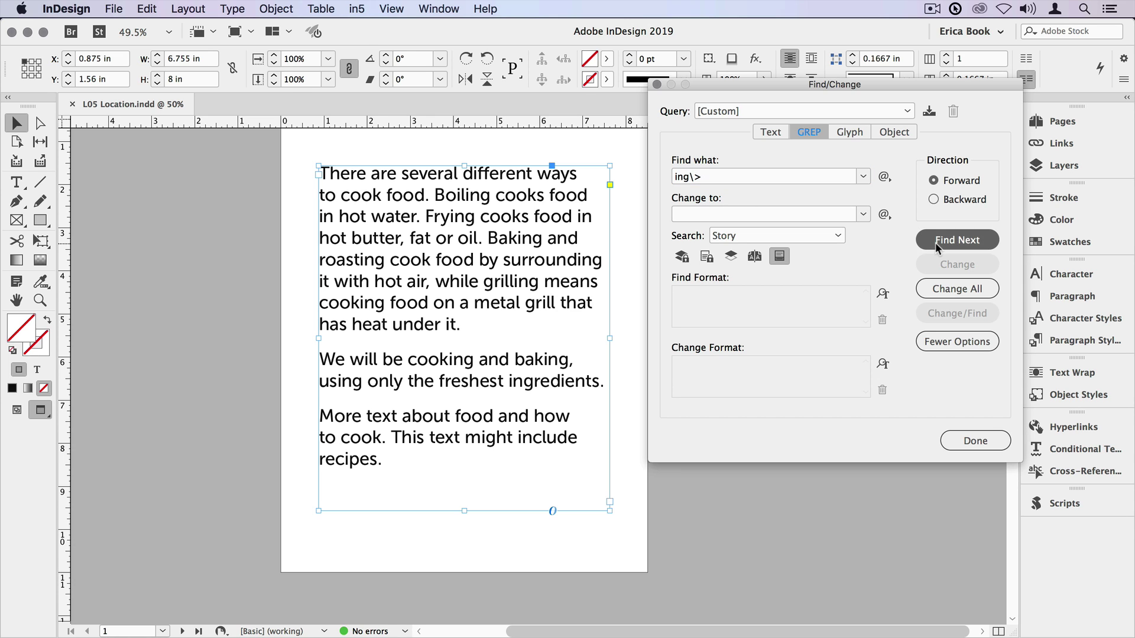
pyautogui.click(936, 242)
pyautogui.click(935, 243)
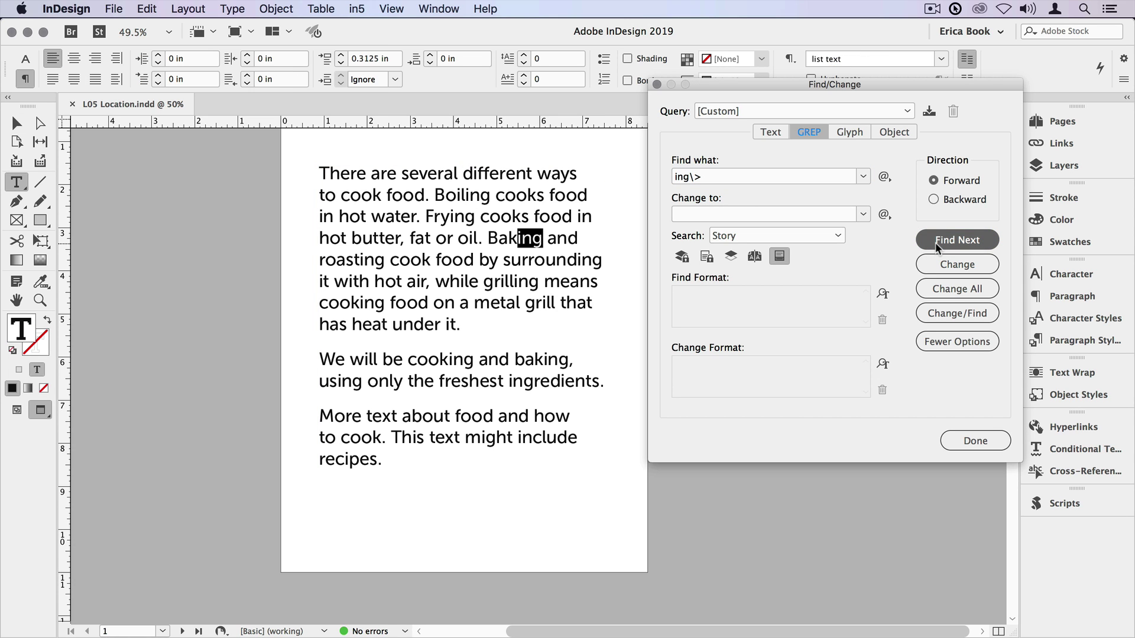
pyautogui.click(935, 243)
pyautogui.click(935, 242)
pyautogui.click(936, 242)
pyautogui.click(935, 242)
pyautogui.click(935, 243)
pyautogui.click(935, 243)
pyautogui.click(936, 242)
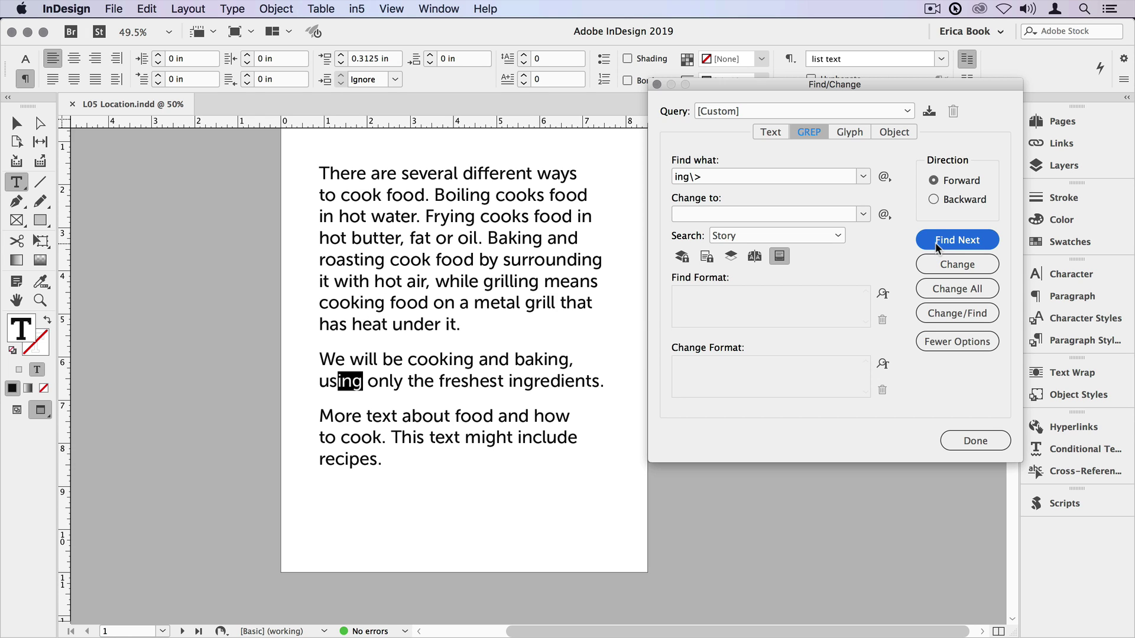
pyautogui.click(935, 243)
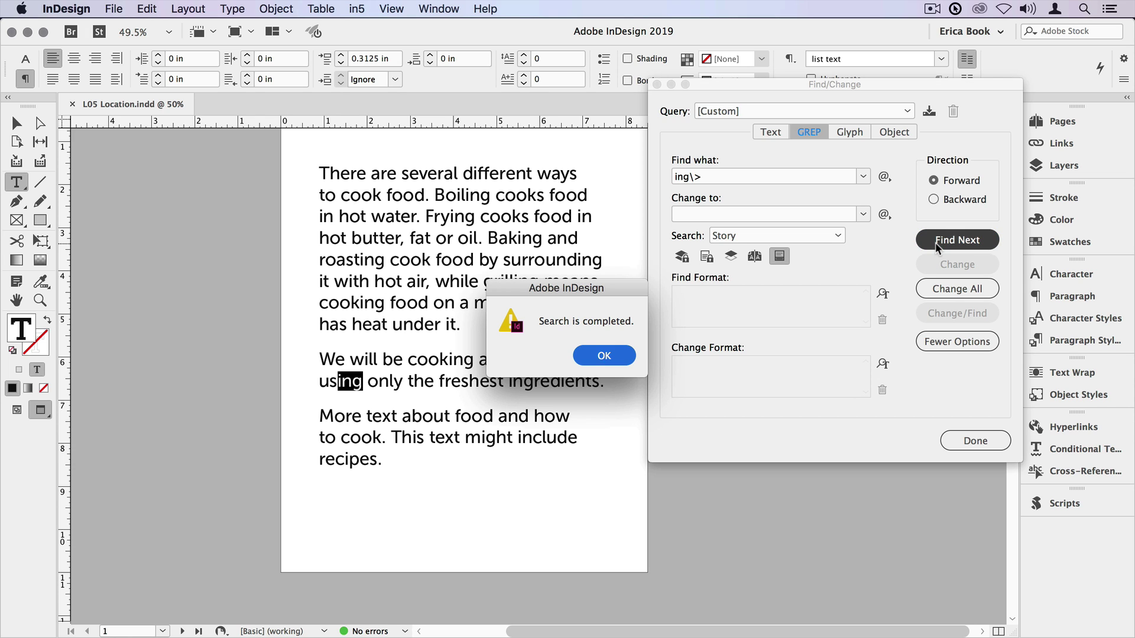
pyautogui.click(604, 356)
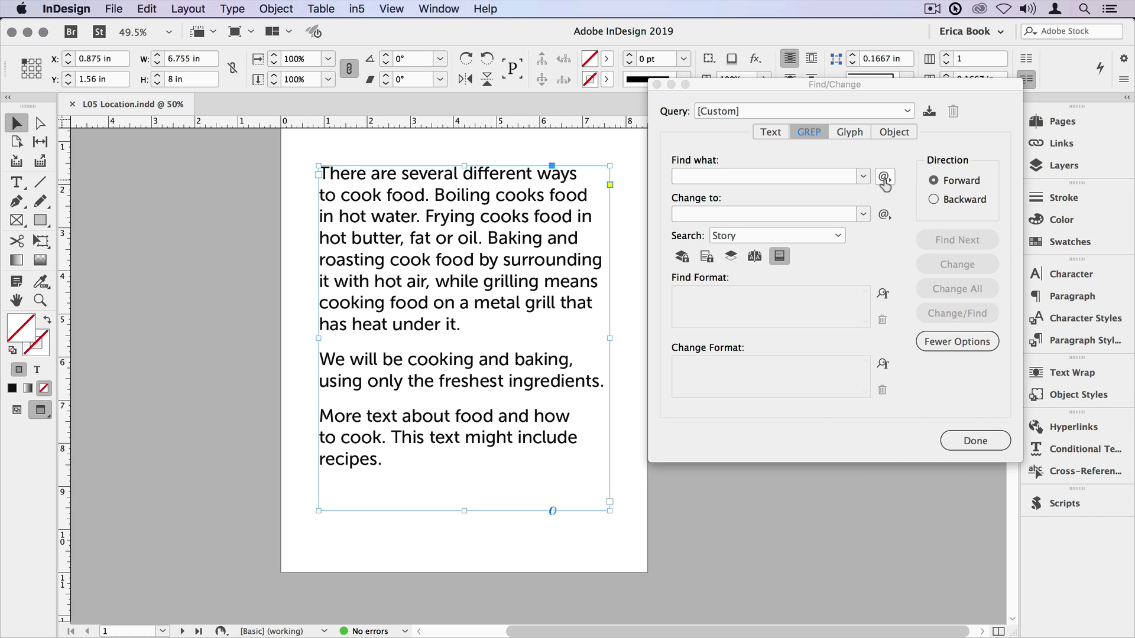
# Step: Search for \.\Z to select the story's final period after 'recipes', then deselect it
pyautogui.click(884, 176)
pyautogui.moveTo(930, 395)
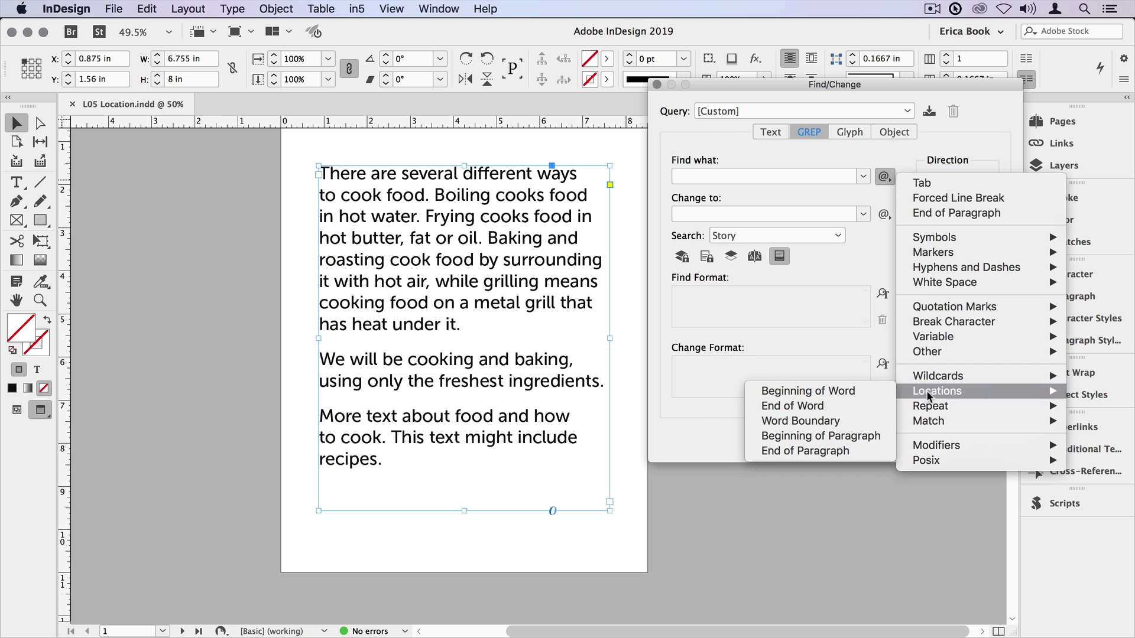
pyautogui.click(834, 244)
pyautogui.click(695, 177)
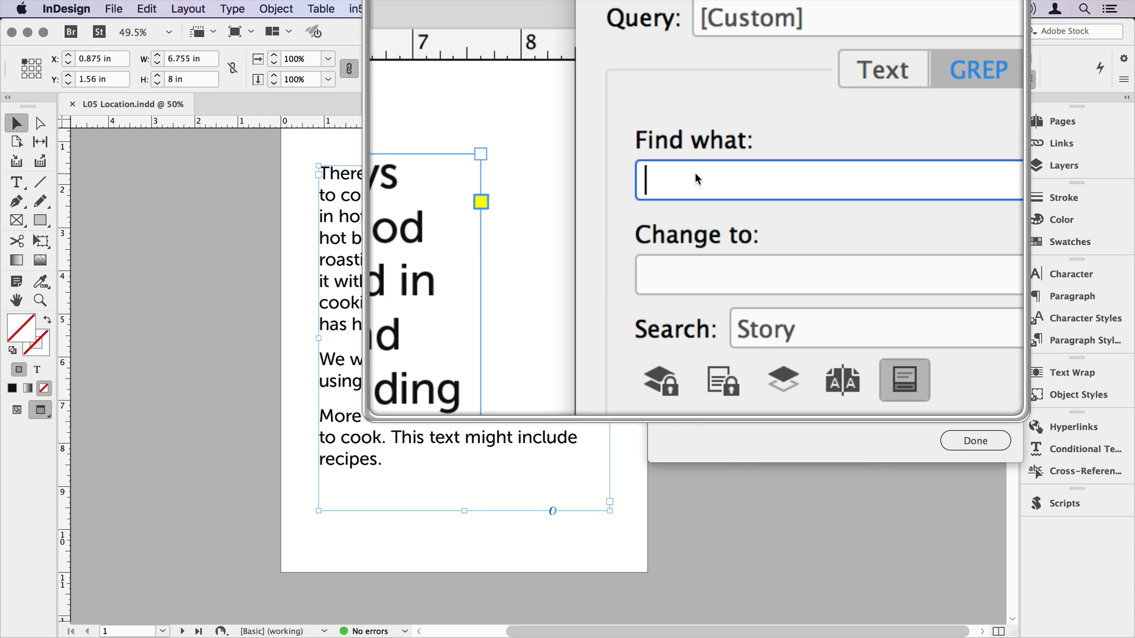
pyautogui.write('\\.\\Z')
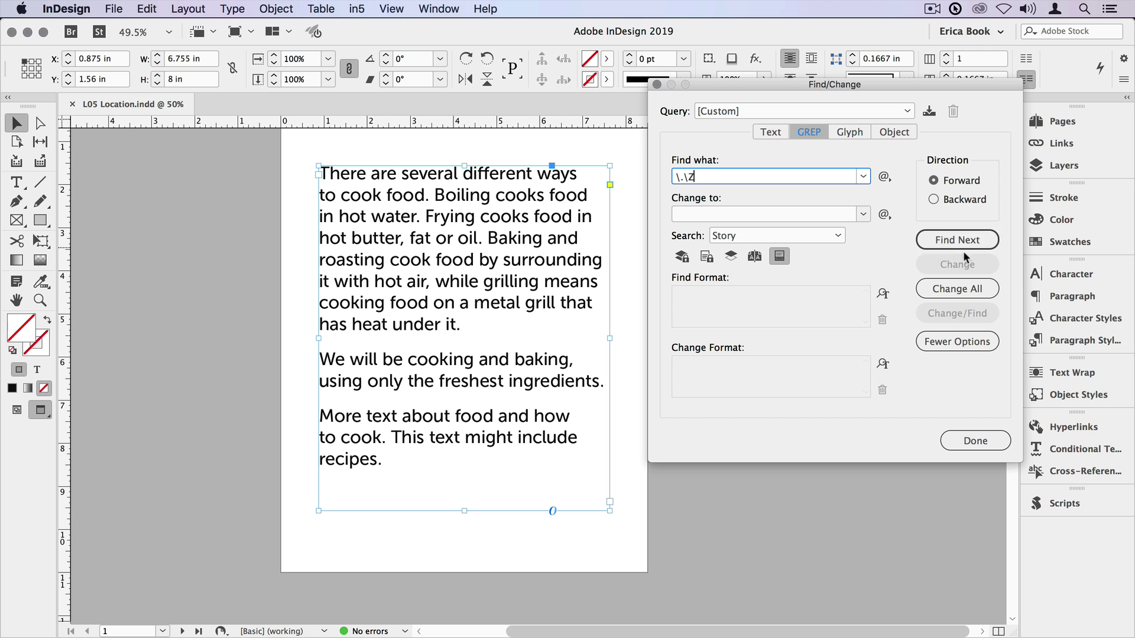
pyautogui.click(964, 242)
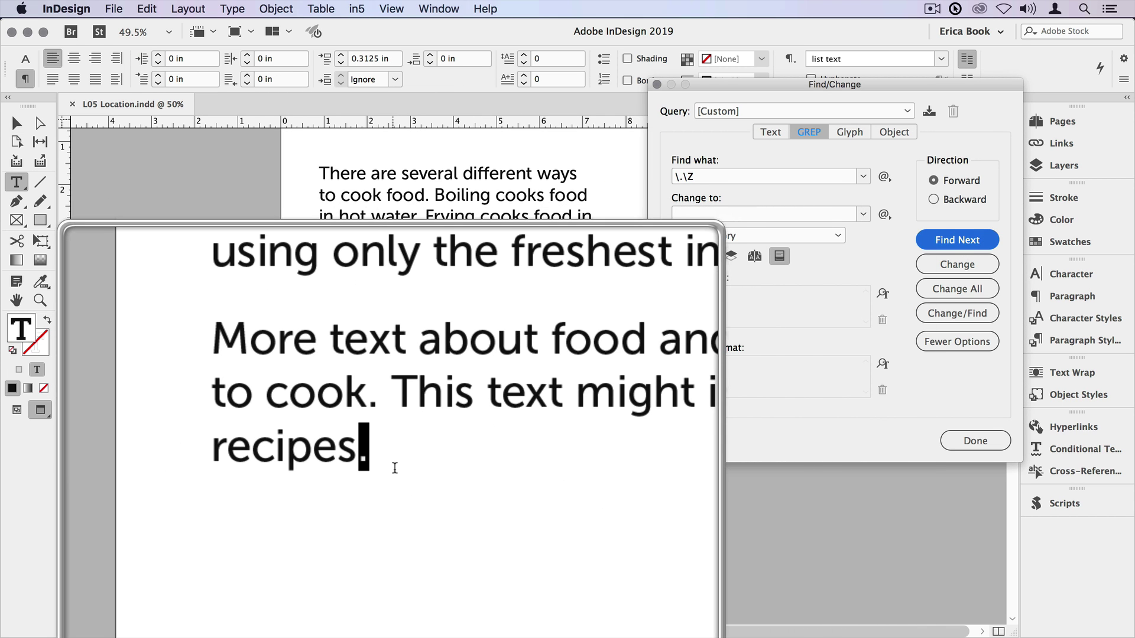
pyautogui.press('Escape')
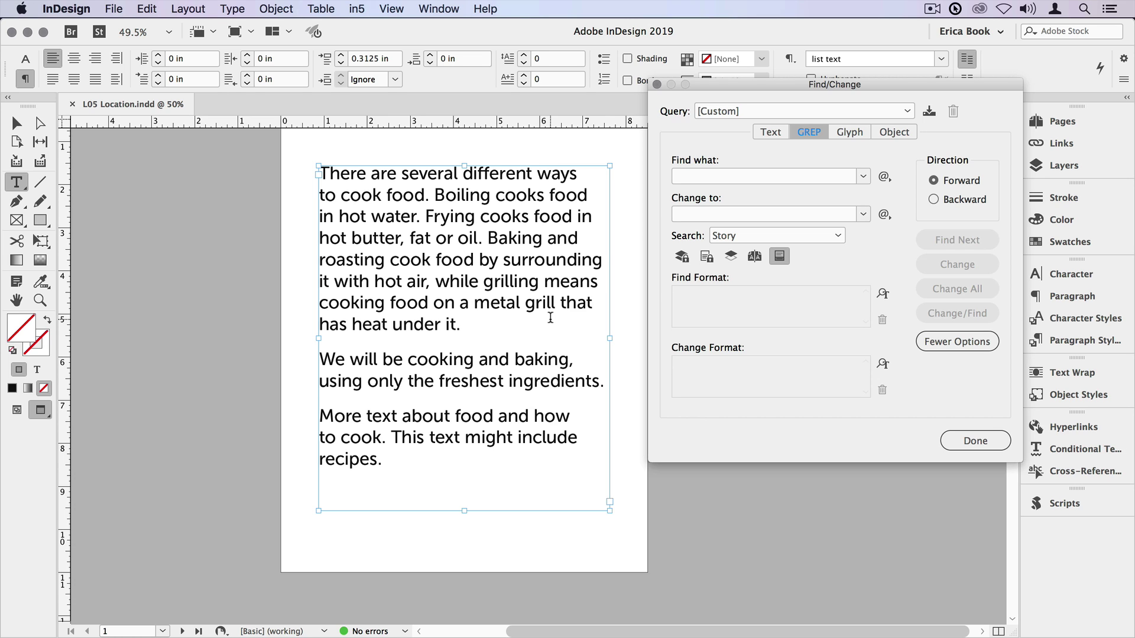
# Step: Wrap grill in word-boundary codes and find grill as a whole word
pyautogui.click(777, 132)
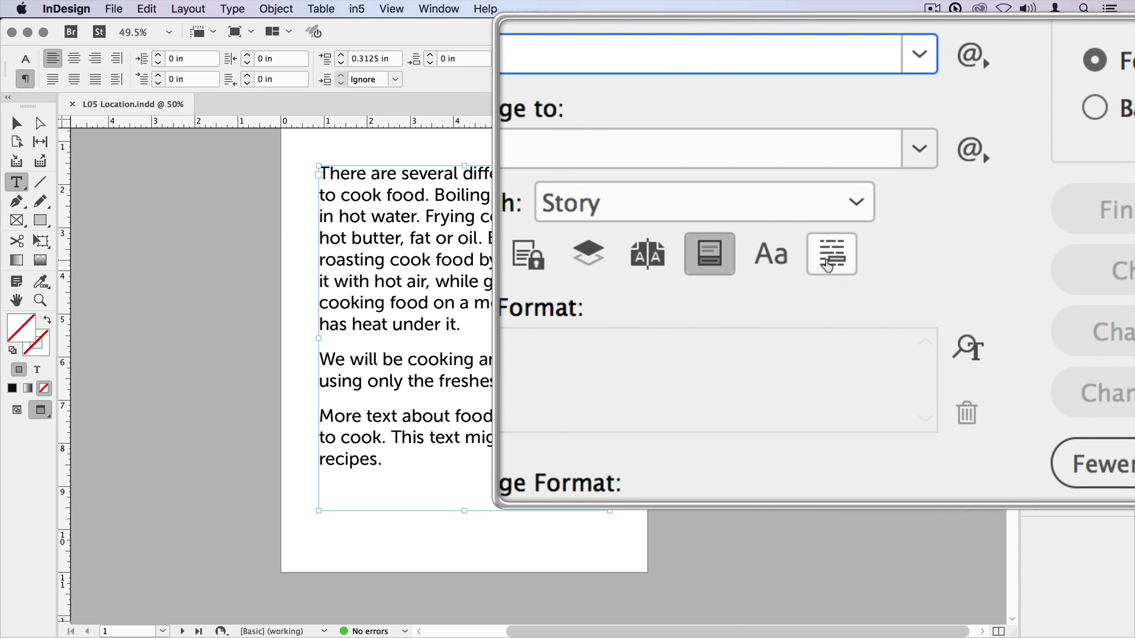
pyautogui.click(808, 133)
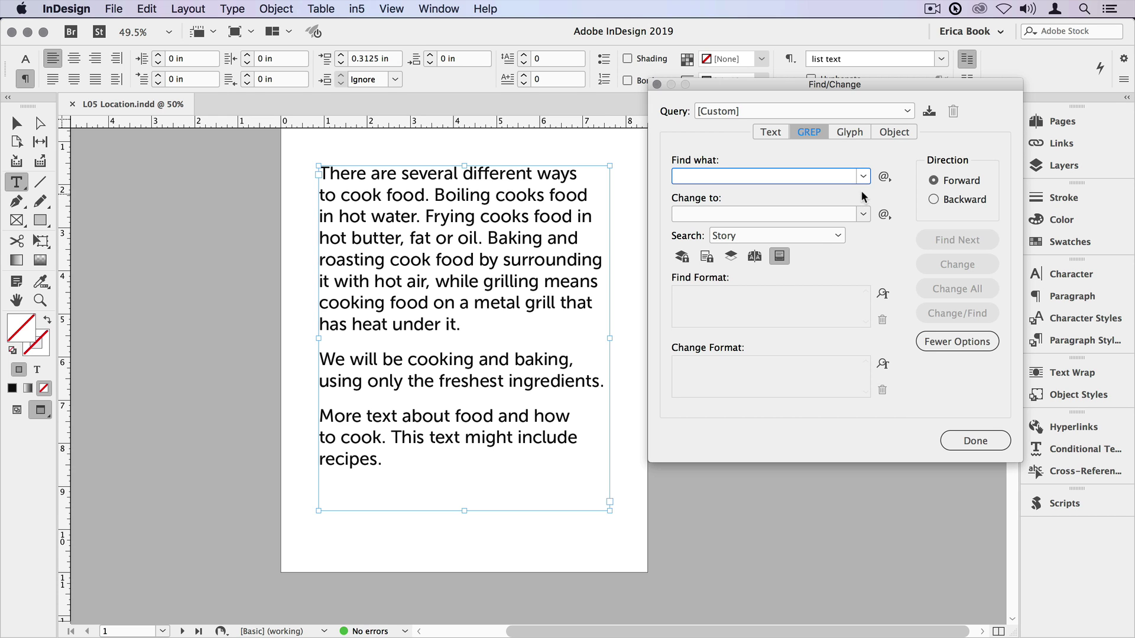
pyautogui.click(885, 177)
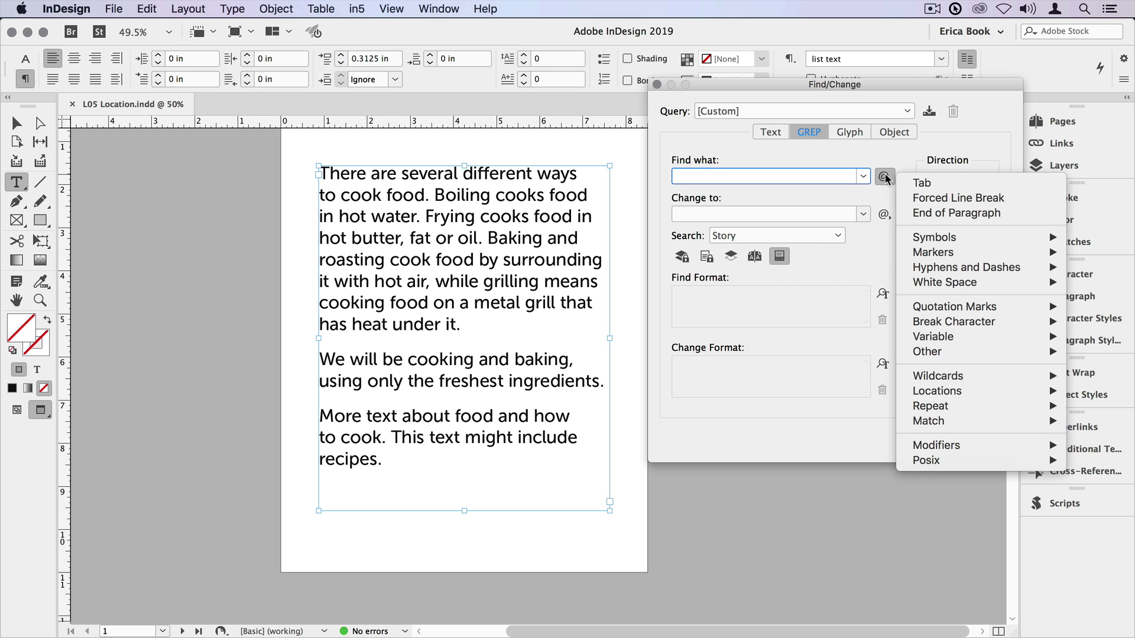
pyautogui.moveTo(936, 390)
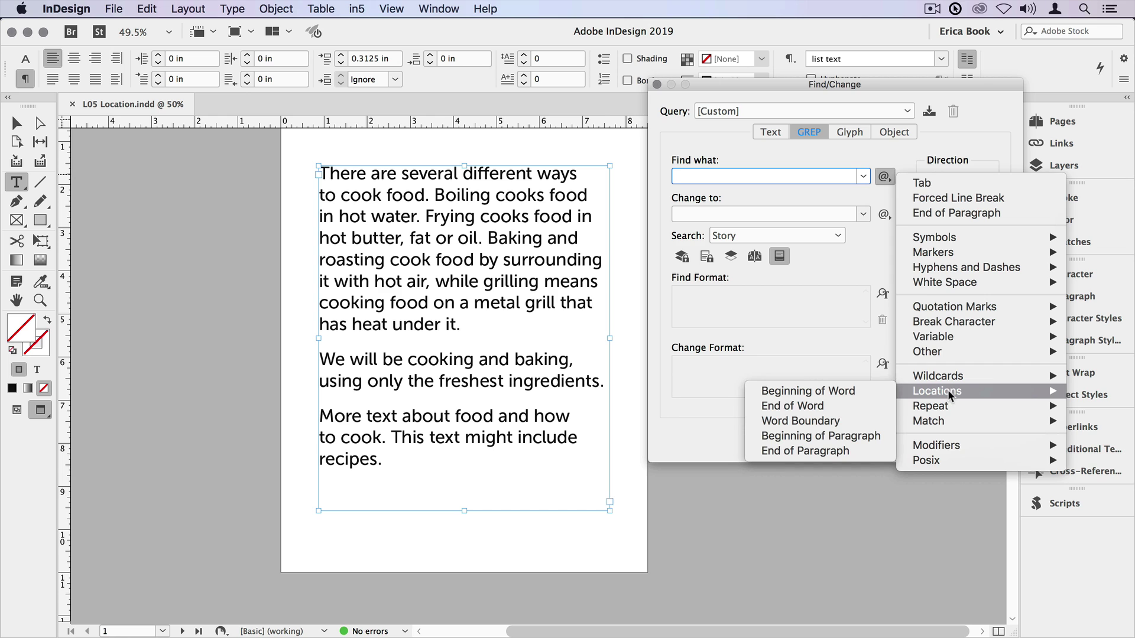
pyautogui.click(866, 423)
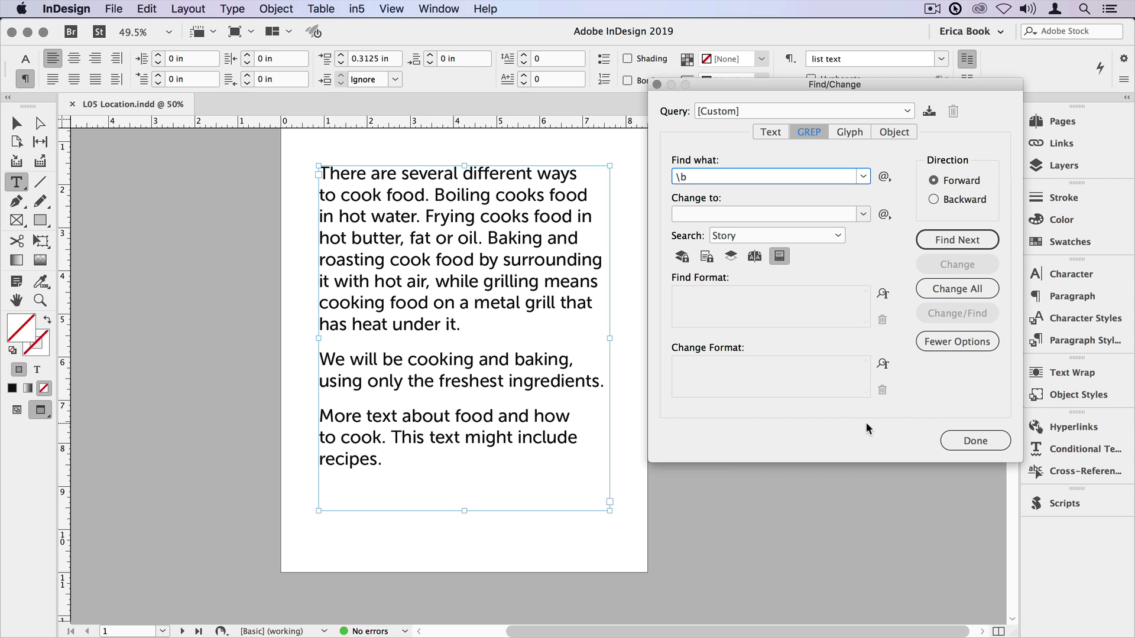
pyautogui.write('\x08')
pyautogui.press('Left')
pyautogui.press('Left')
pyautogui.write('grill')
pyautogui.click(957, 240)
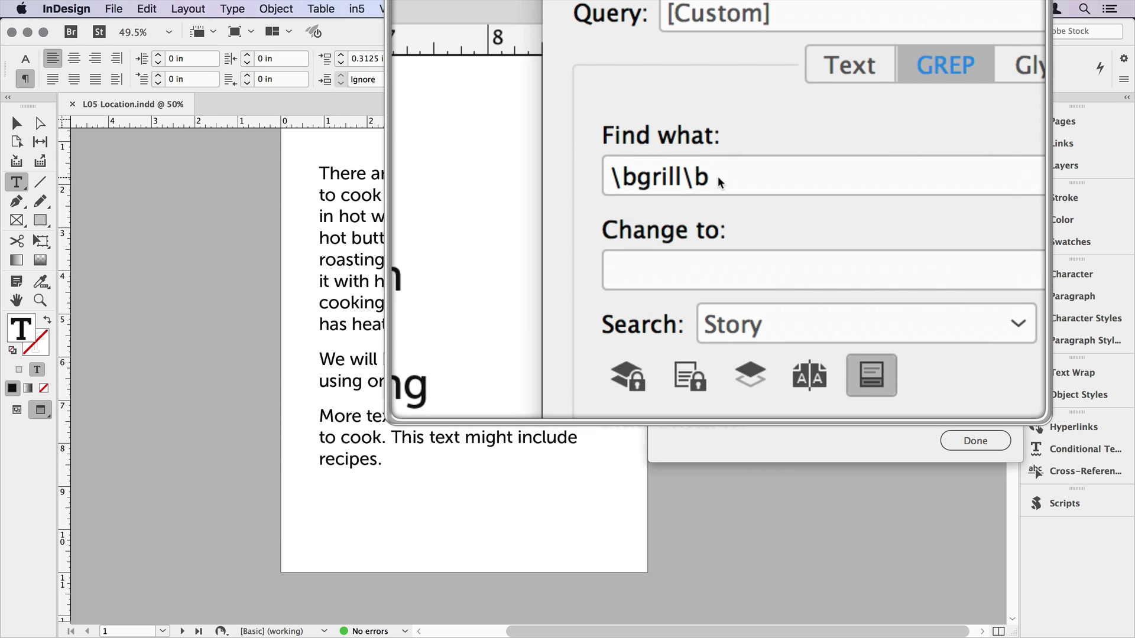
# Step: Replace the word-boundary codes around grill with an end-of-word marker after it
pyautogui.click(720, 182)
pyautogui.press('BackSpace')
pyautogui.press('BackSpace')
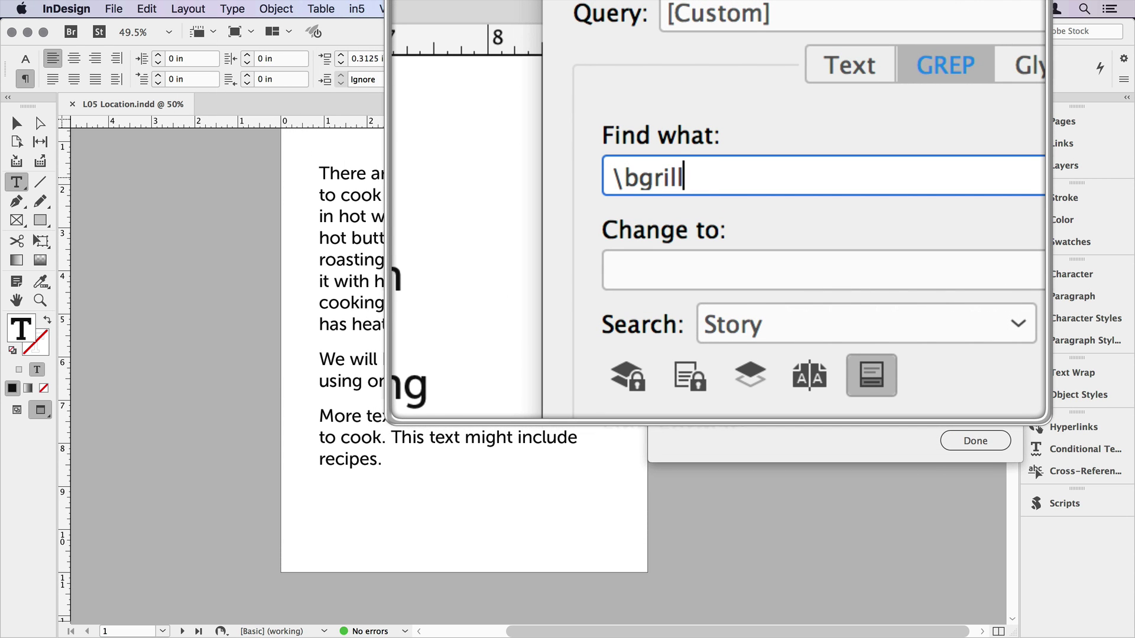
pyautogui.click(687, 178)
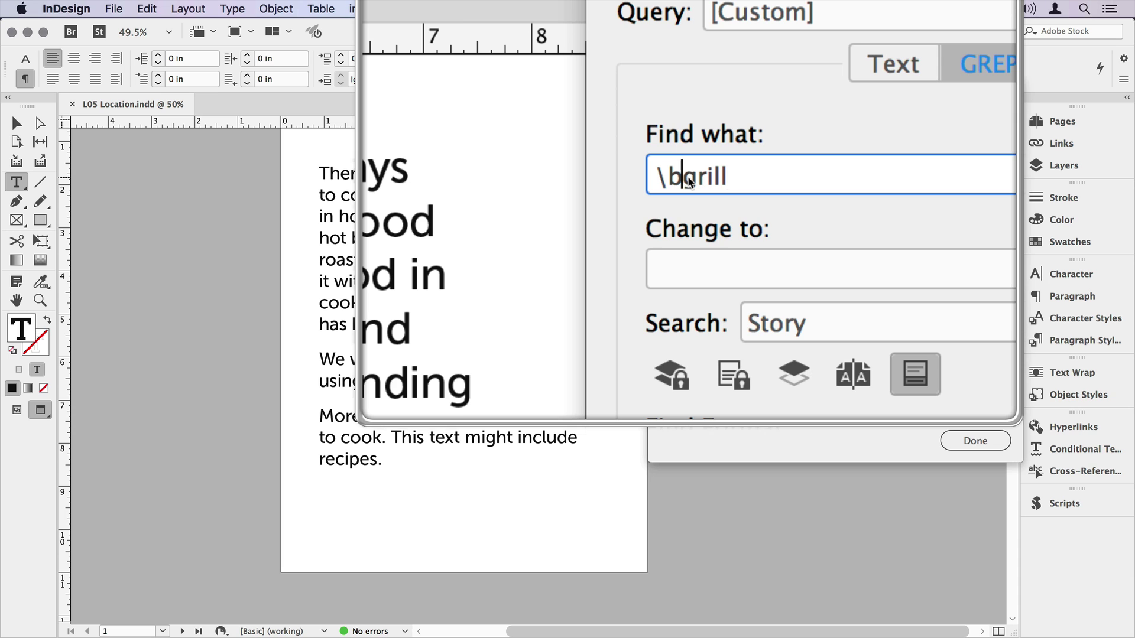
pyautogui.press('BackSpace')
pyautogui.press('BackSpace')
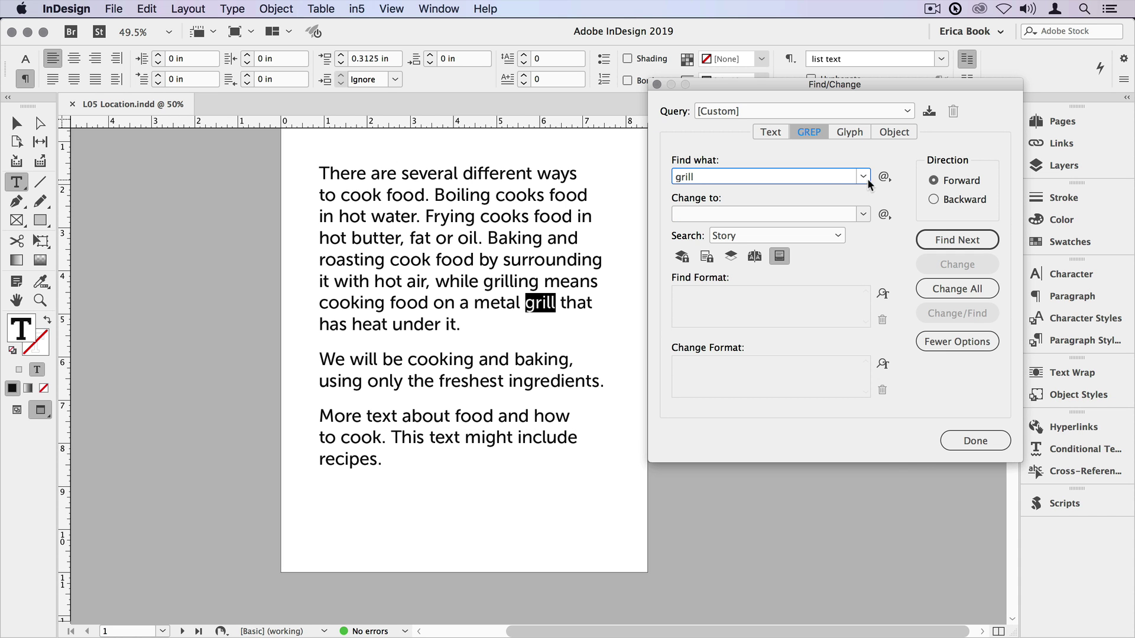
pyautogui.click(884, 176)
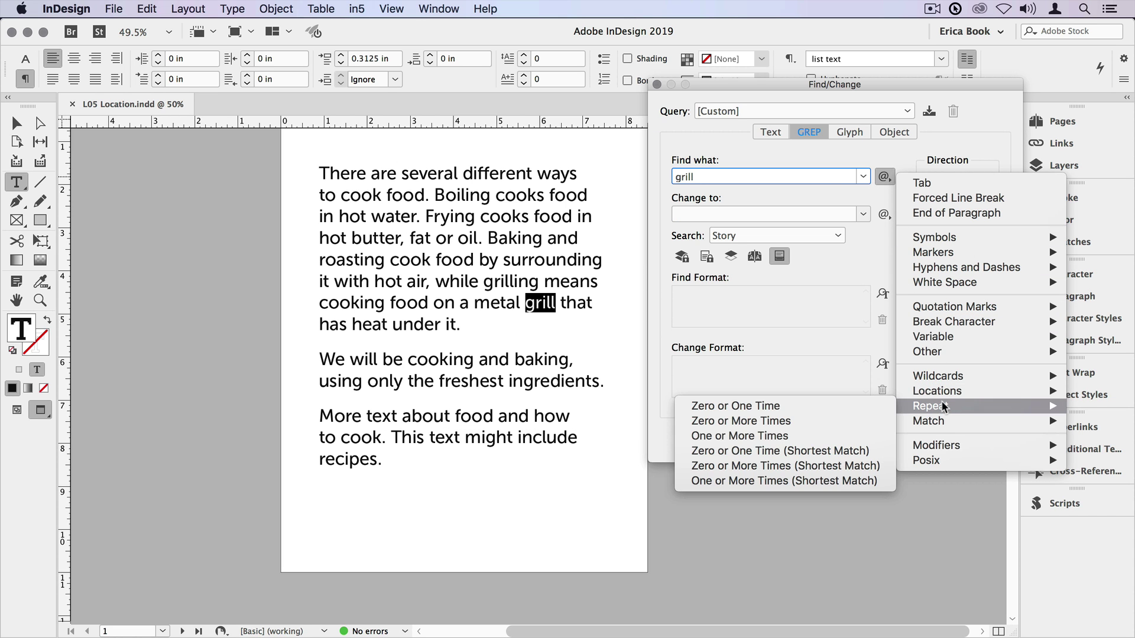
pyautogui.moveTo(934, 400)
pyautogui.click(876, 393)
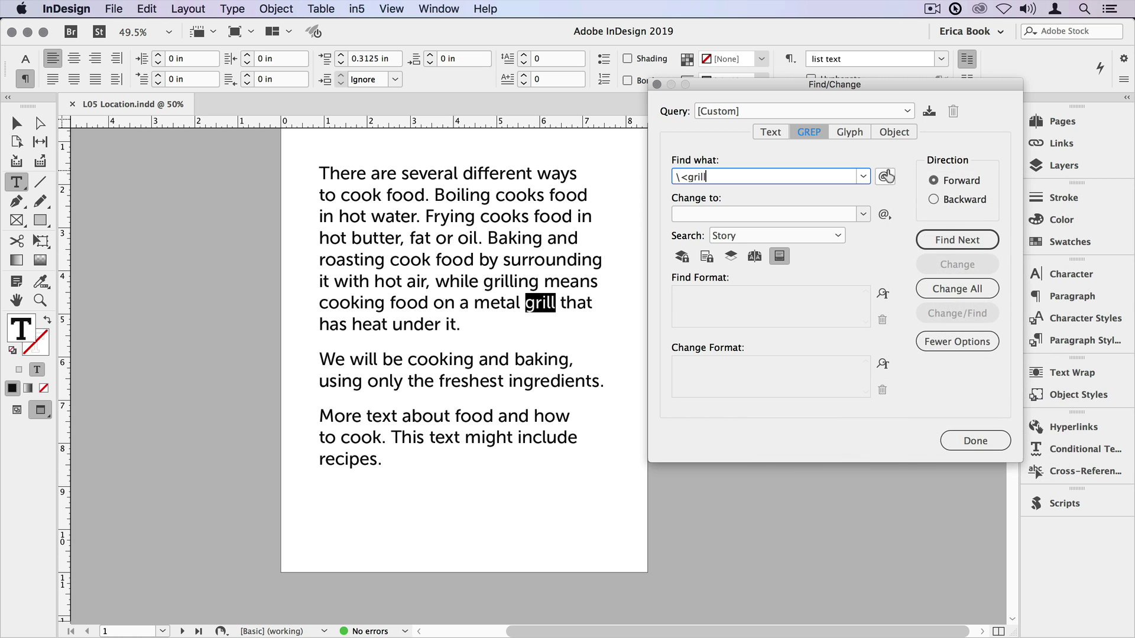
pyautogui.click(885, 176)
pyautogui.moveTo(936, 391)
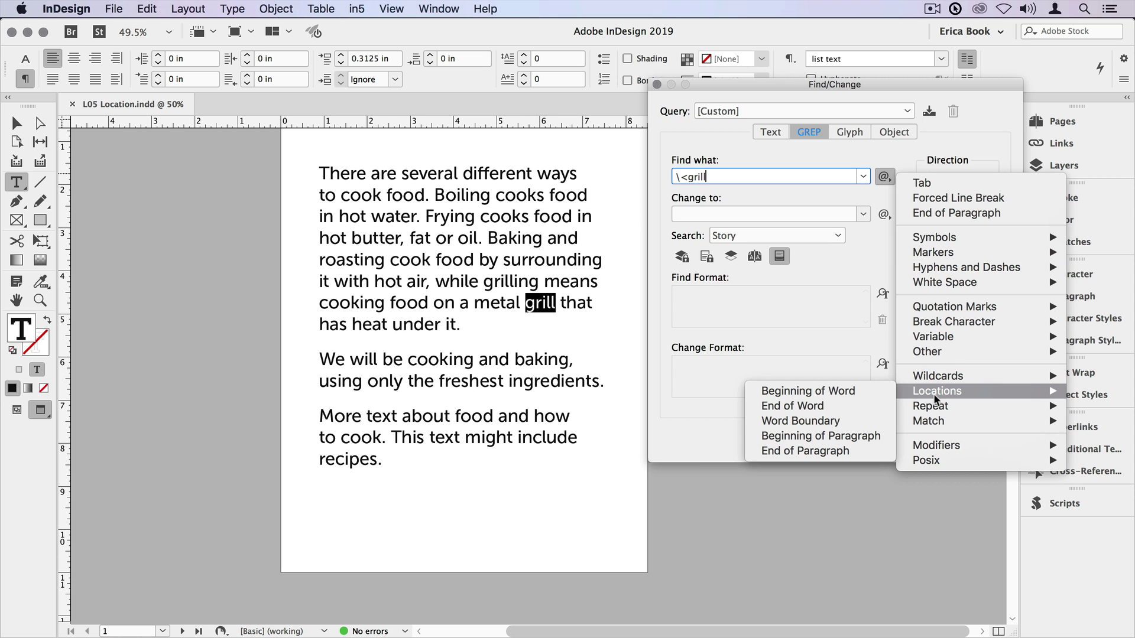
pyautogui.click(857, 404)
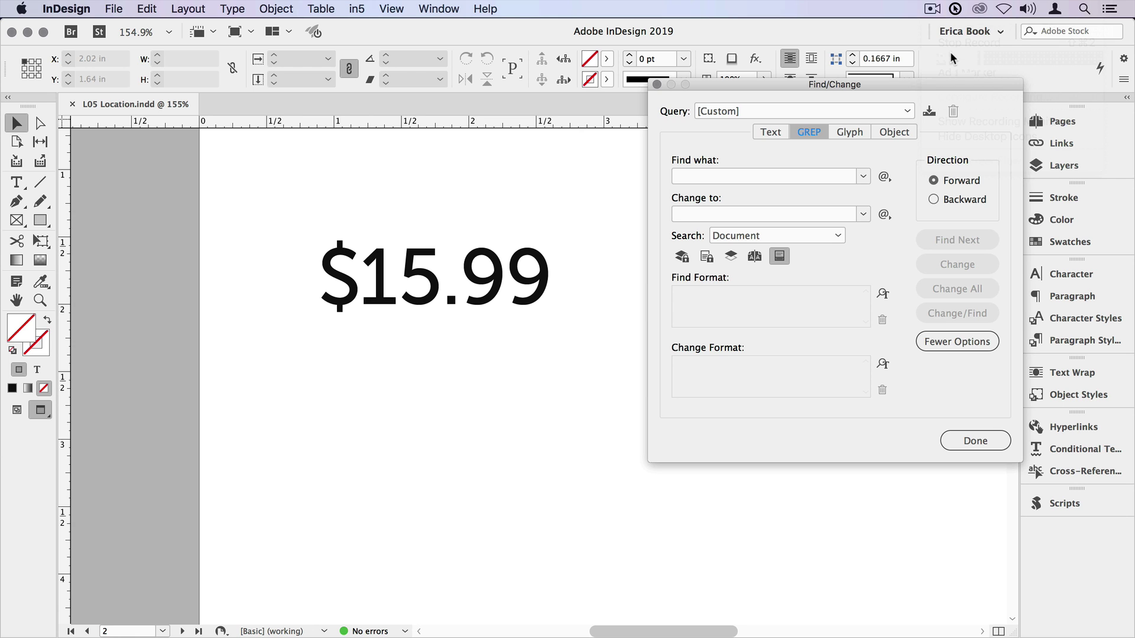
pyautogui.click(883, 176)
pyautogui.moveTo(945, 421)
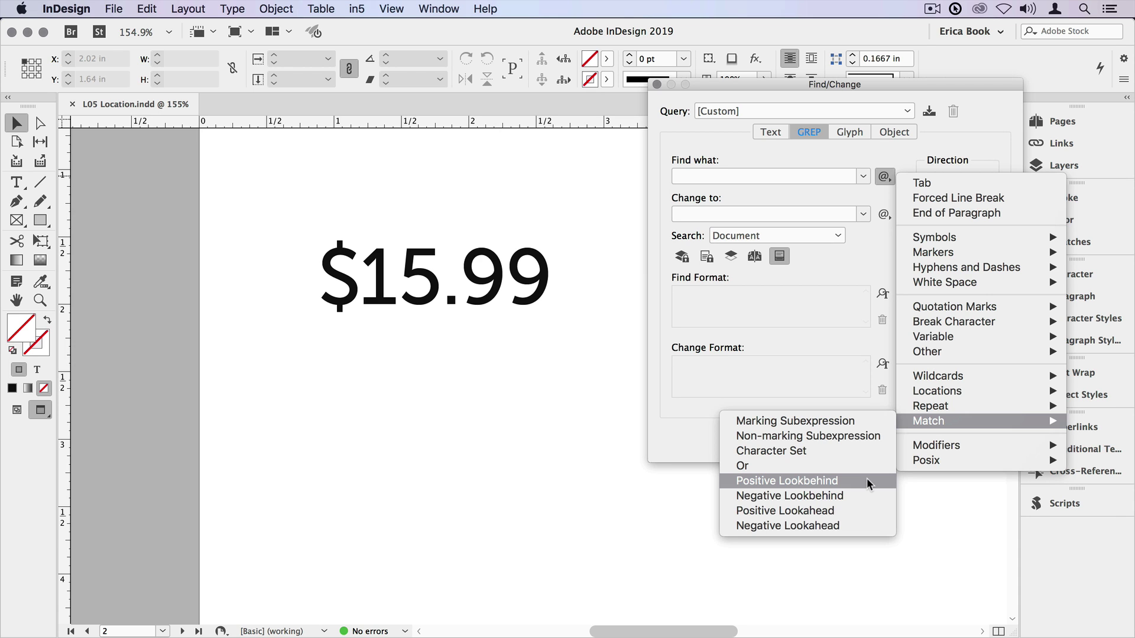
pyautogui.click(571, 289)
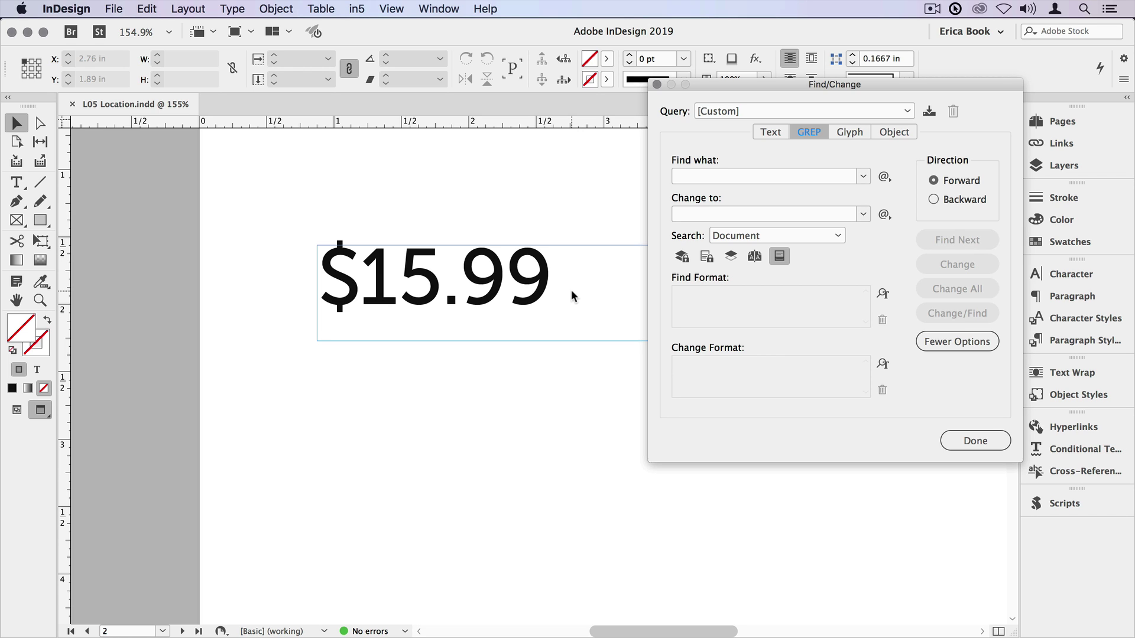
# Step: Edit the $15.99 price text, highlighting 15 and then the cents digits 99
pyautogui.click(393, 279)
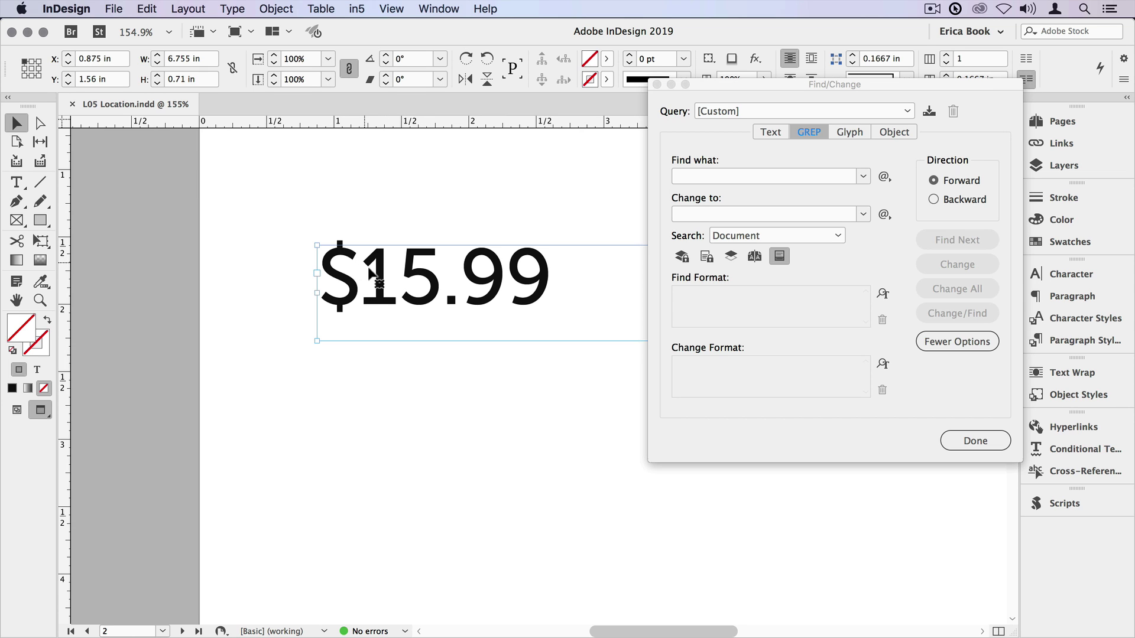
pyautogui.doubleClick(377, 271)
pyautogui.tripleClick(377, 271)
pyautogui.click(377, 271)
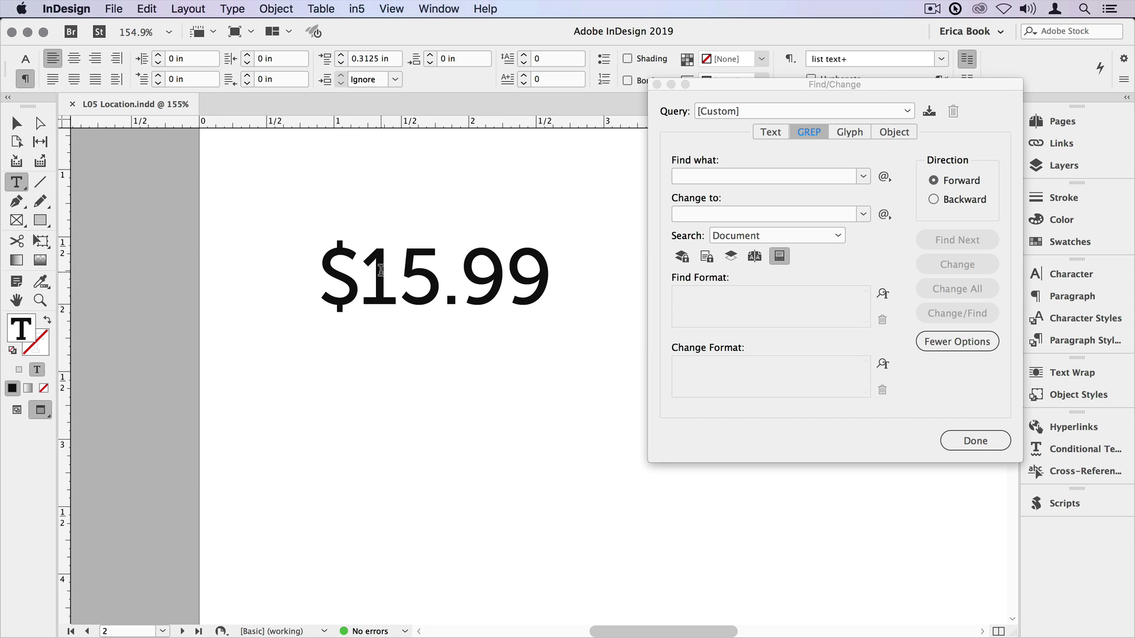
pyautogui.moveTo(372, 269); pyautogui.dragTo(433, 277)
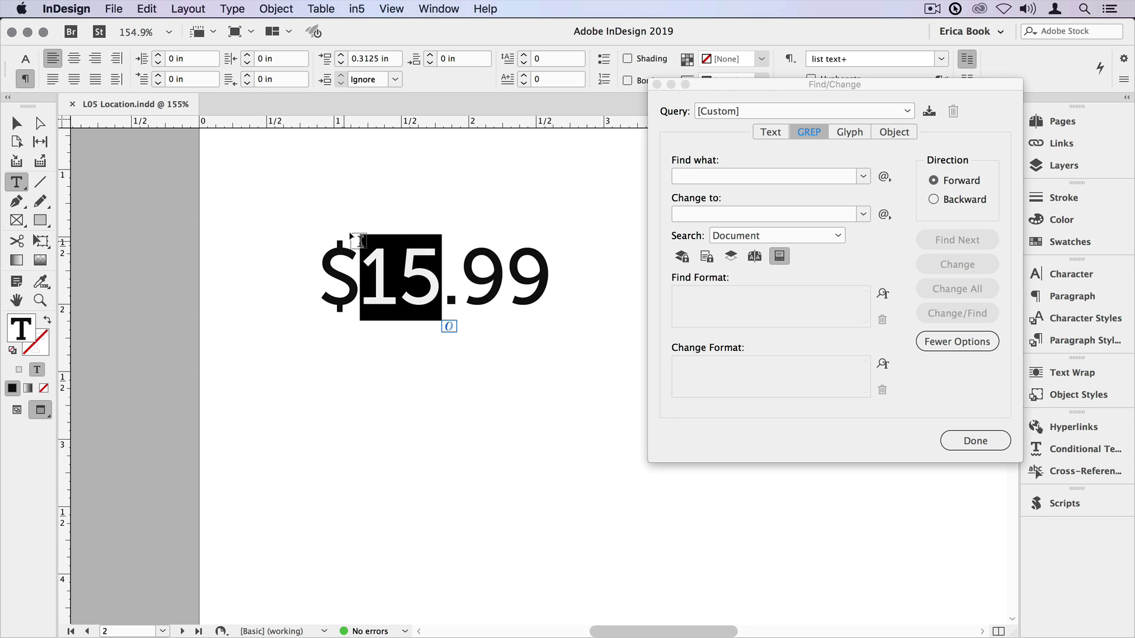
pyautogui.click(466, 266)
pyautogui.moveTo(467, 266); pyautogui.dragTo(530, 278)
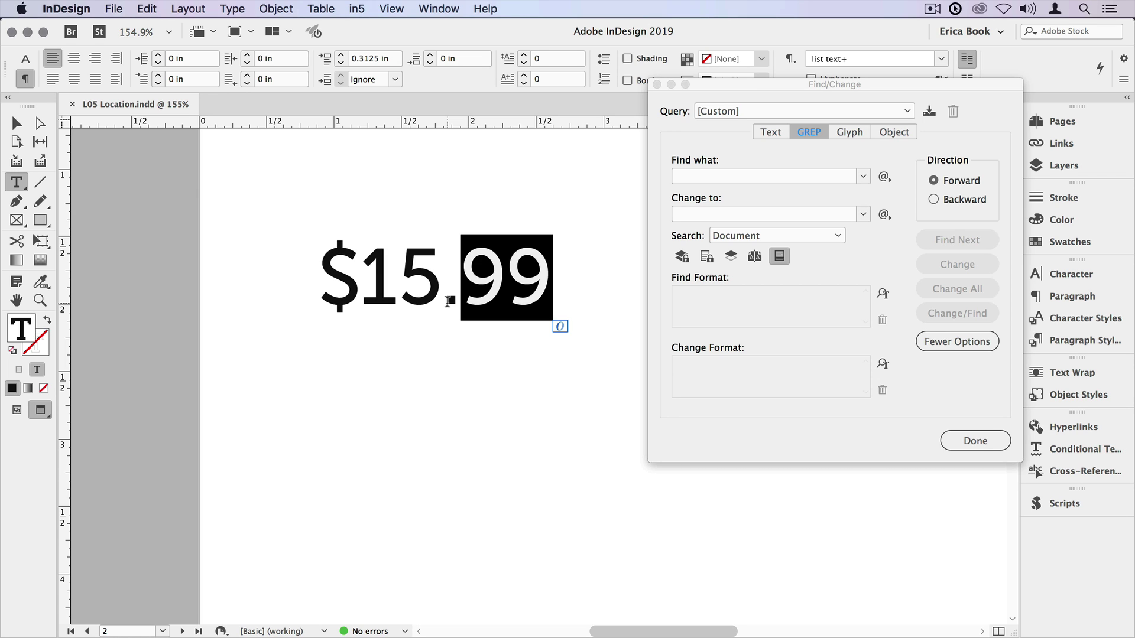
# Step: Build the lookbehind query (?<=\.)\d\d and find the 99 after the decimal point
pyautogui.click(688, 176)
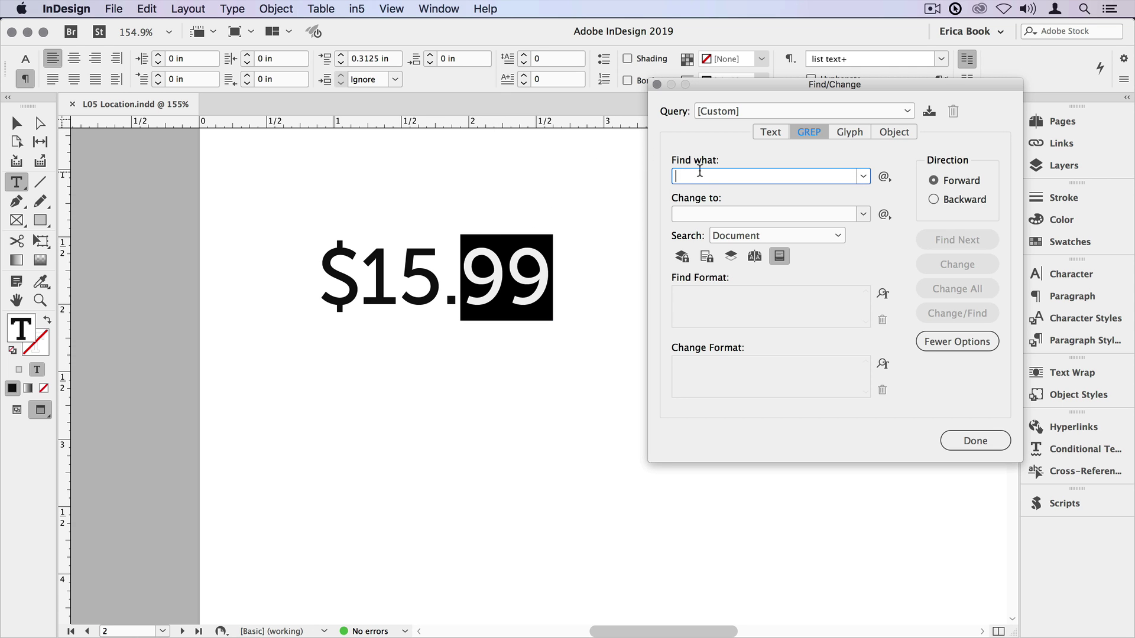
pyautogui.click(883, 177)
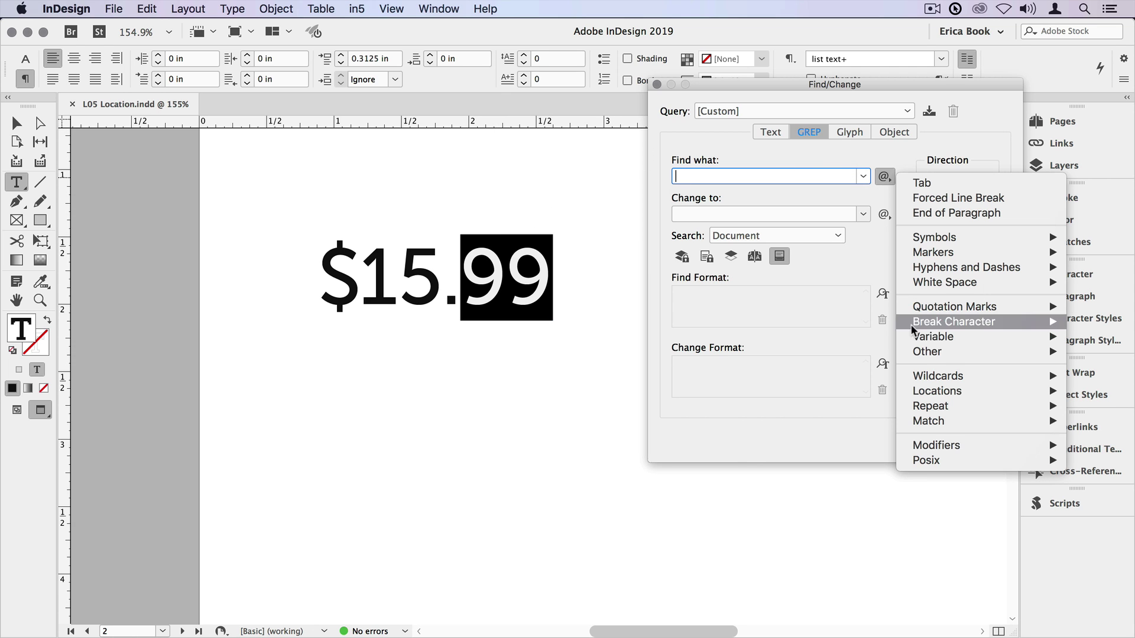
pyautogui.moveTo(928, 421)
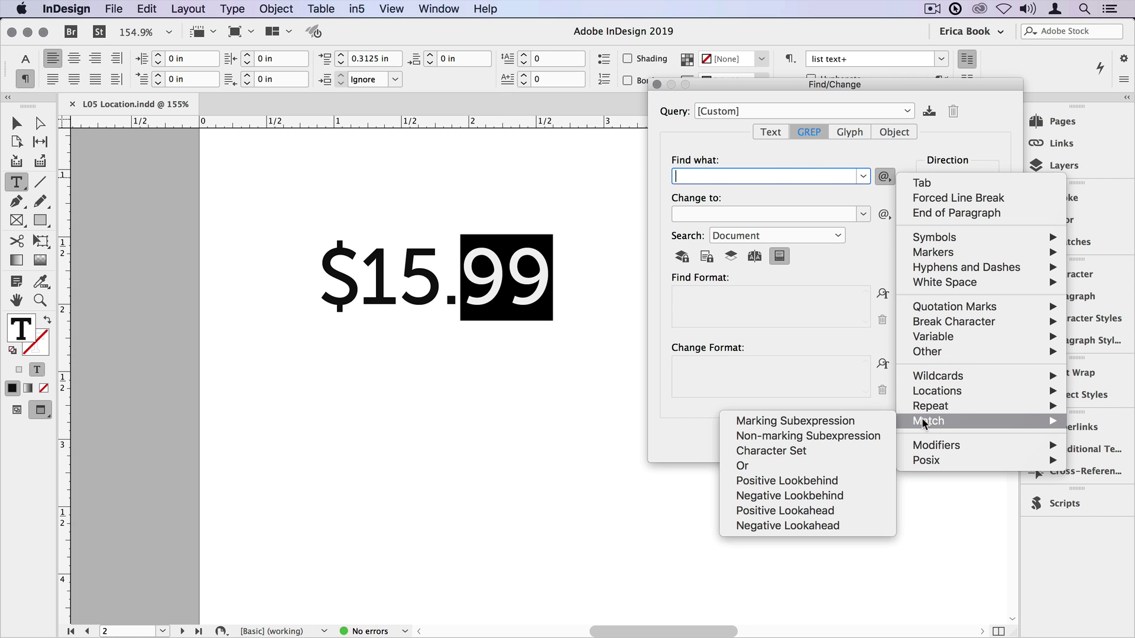
pyautogui.click(837, 480)
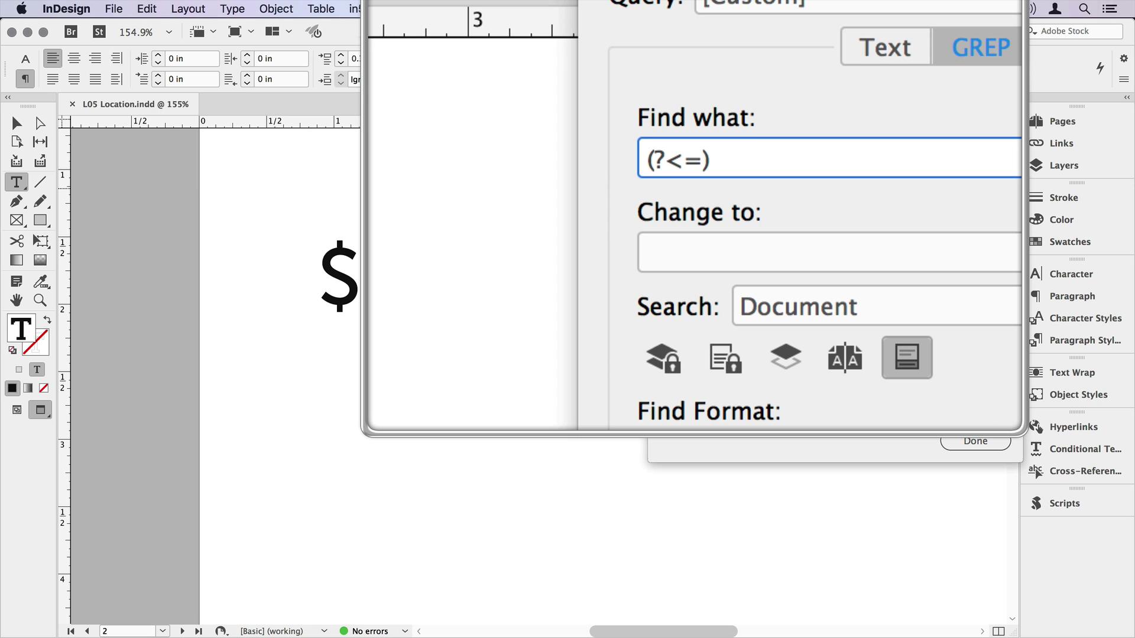
pyautogui.write('\\.')
pyautogui.press('Right')
pyautogui.write('\\d\\d')
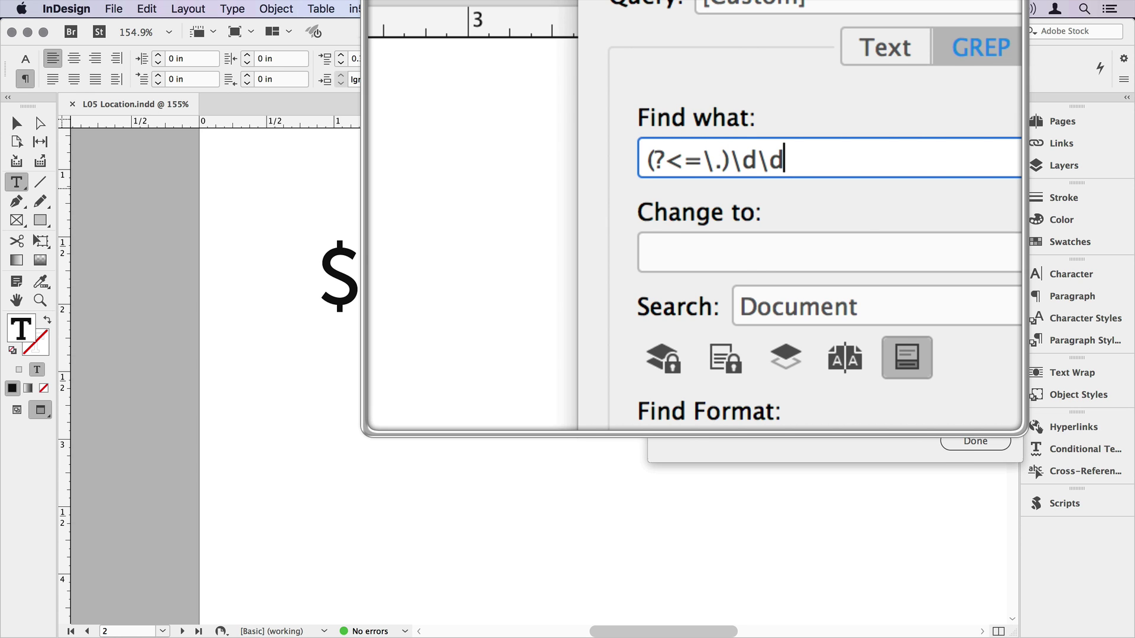
pyautogui.click(952, 240)
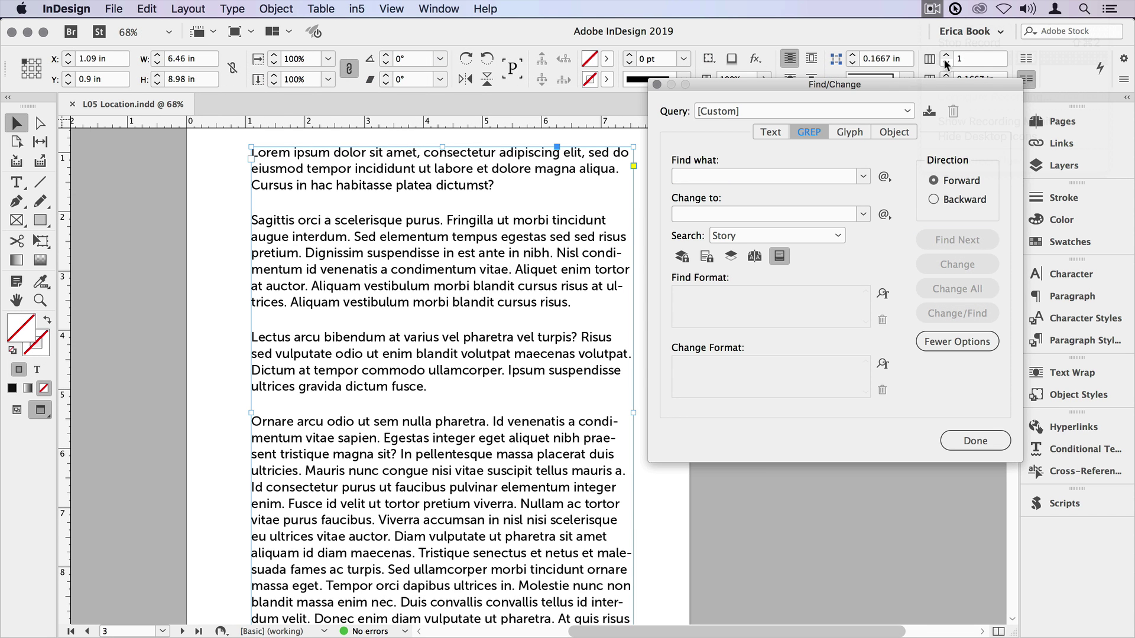
# Step: Build the lookahead query \w+(?=\?) for words followed by a question mark
pyautogui.click(770, 176)
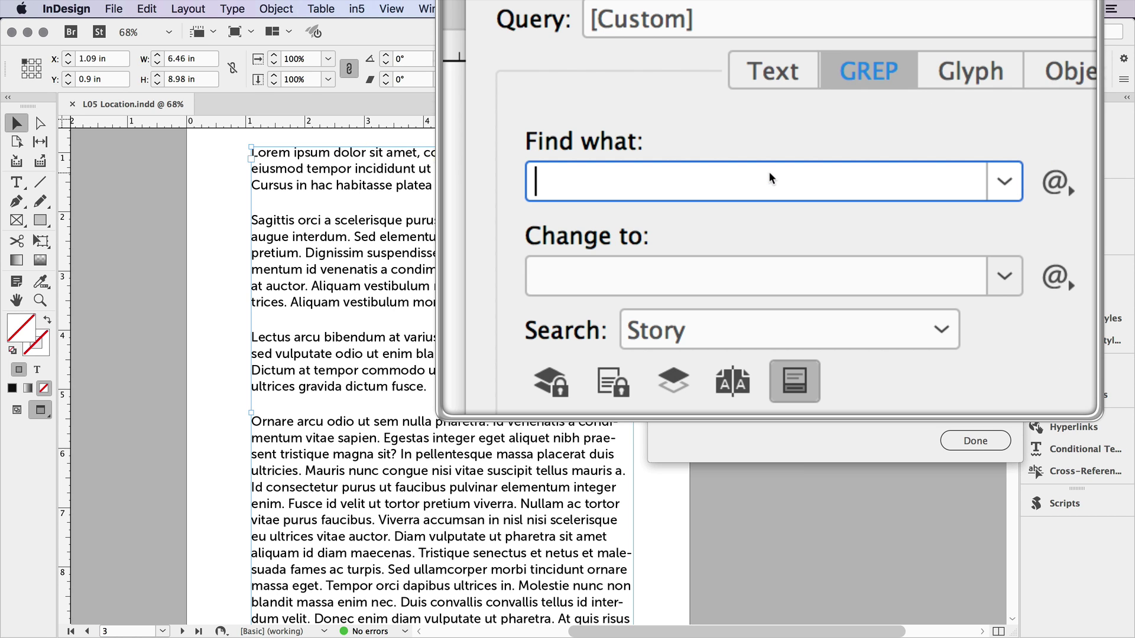
pyautogui.write('\\w')
pyautogui.write('+')
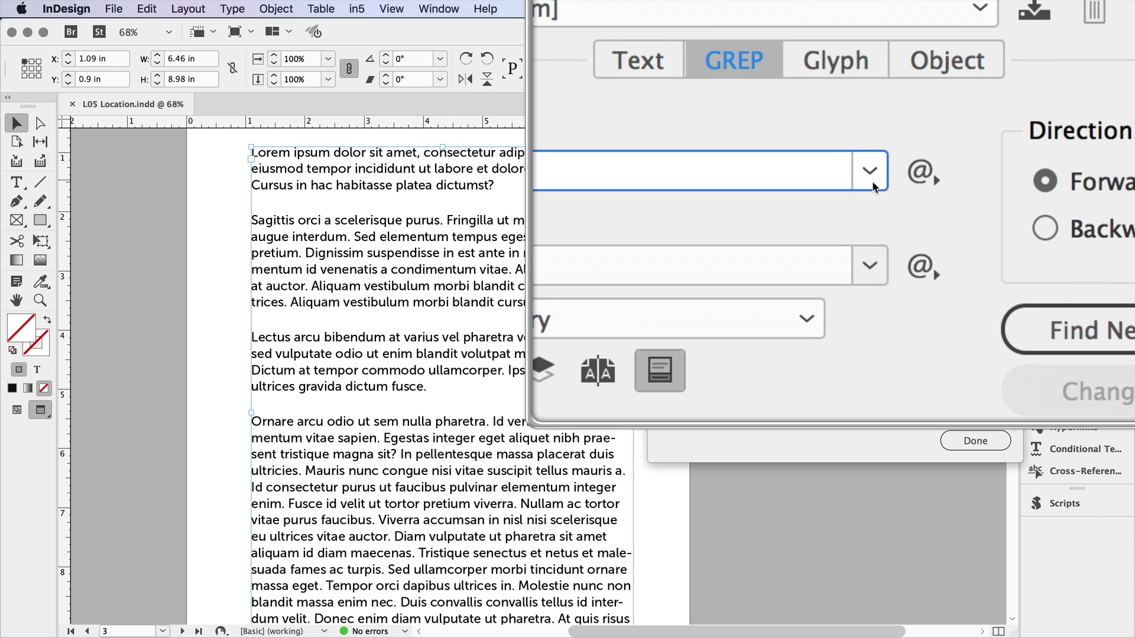
pyautogui.click(885, 182)
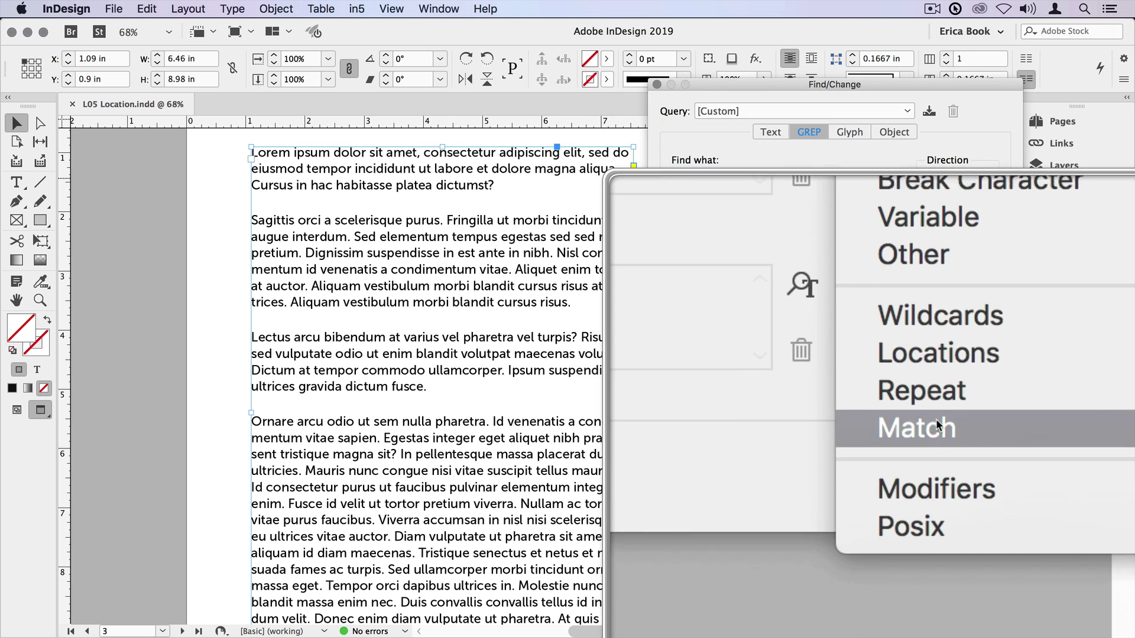
pyautogui.moveTo(921, 420)
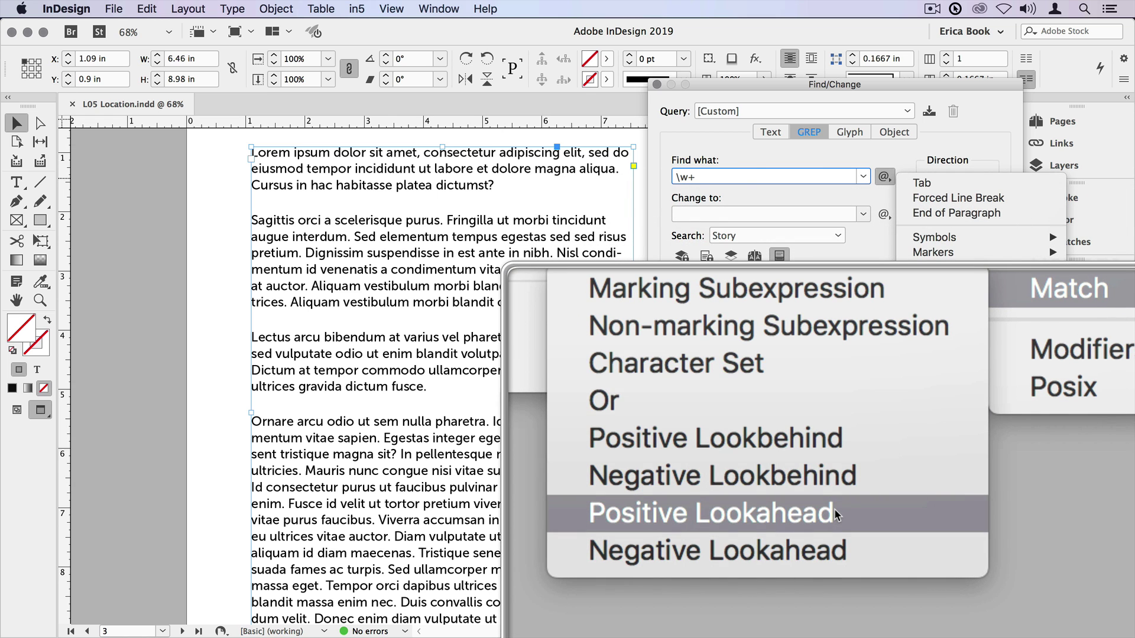
pyautogui.click(835, 512)
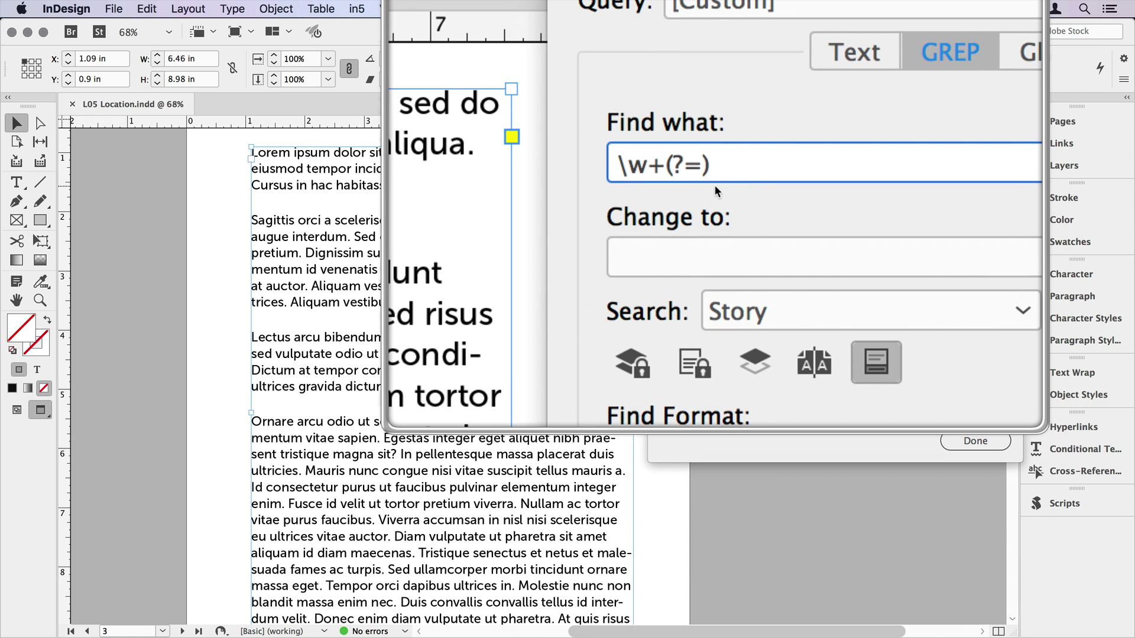
pyautogui.press('Left')
pyautogui.write('\\?')
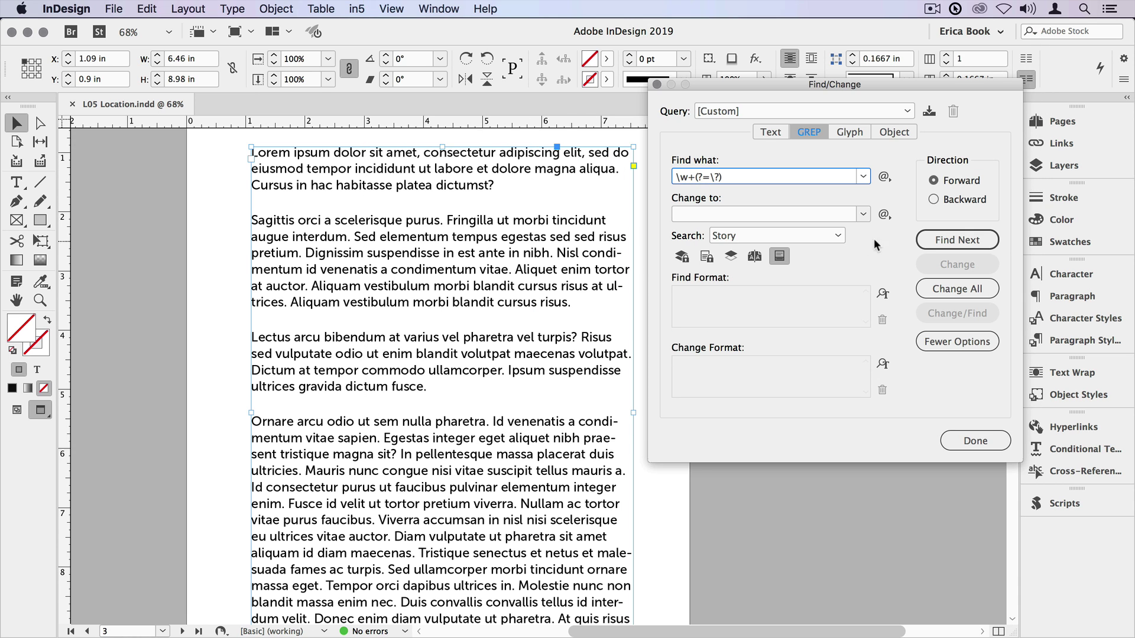
# Step: Find the matches dictumst, turpis and sit in turn
pyautogui.click(939, 240)
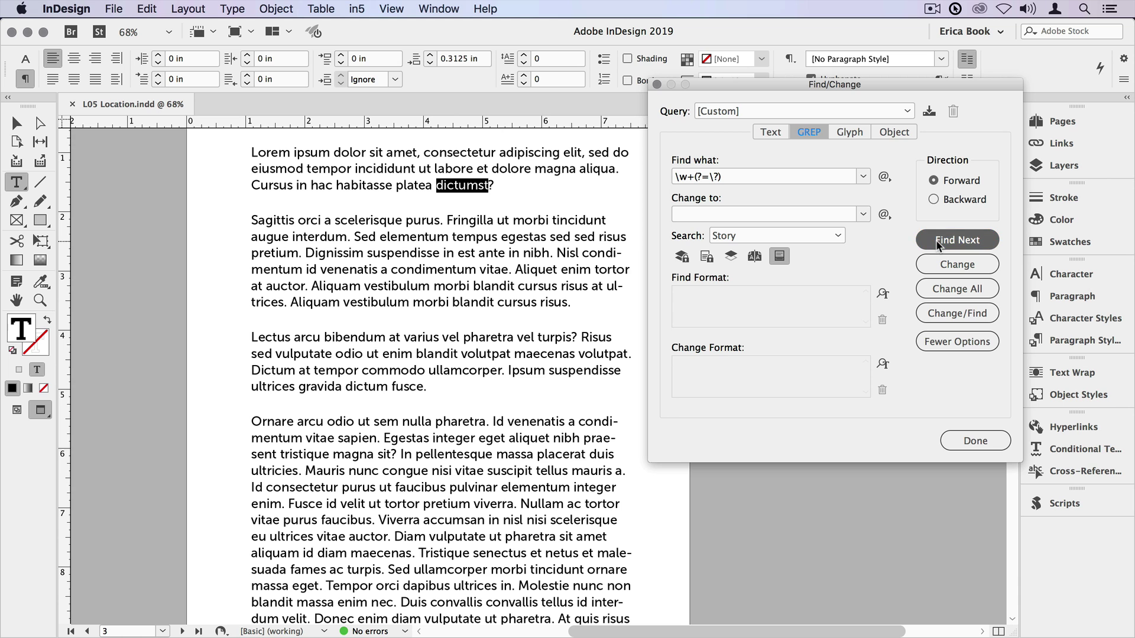
pyautogui.click(939, 241)
pyautogui.click(937, 243)
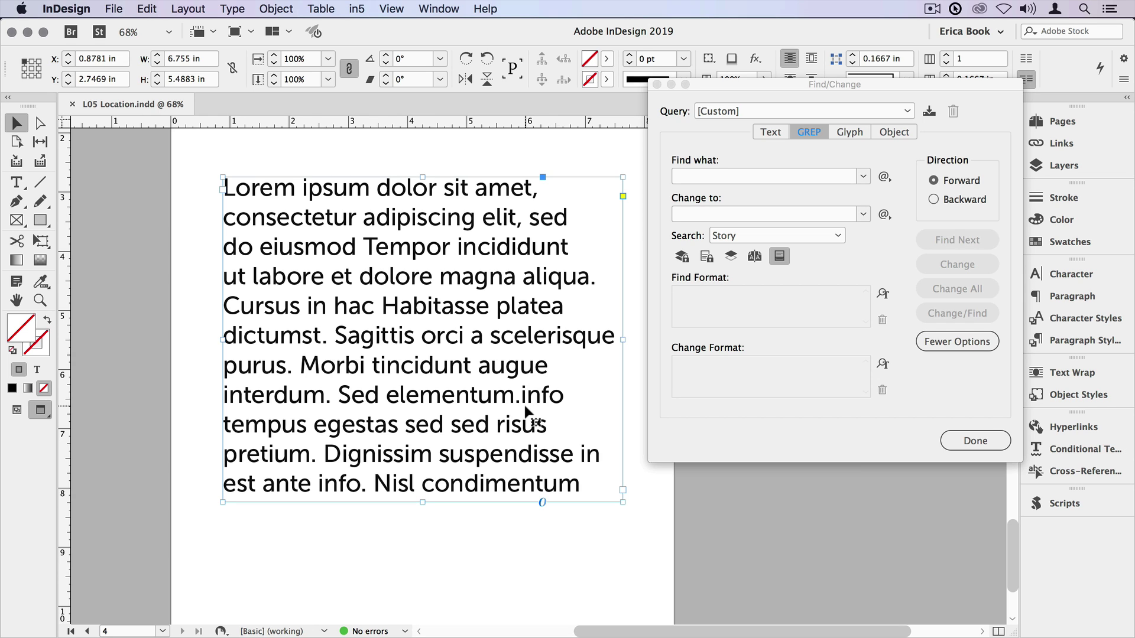
# Step: Build (?<!\.)info and find the standalone info in 'ante info', skipping elementum.info
pyautogui.click(715, 177)
pyautogui.click(884, 178)
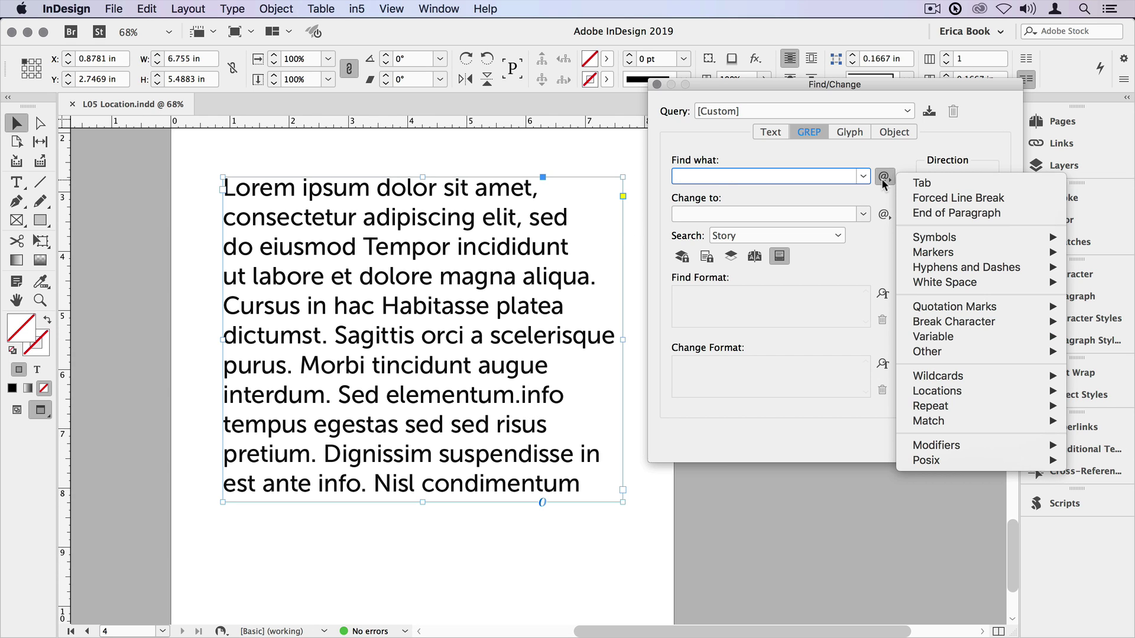
pyautogui.moveTo(947, 422)
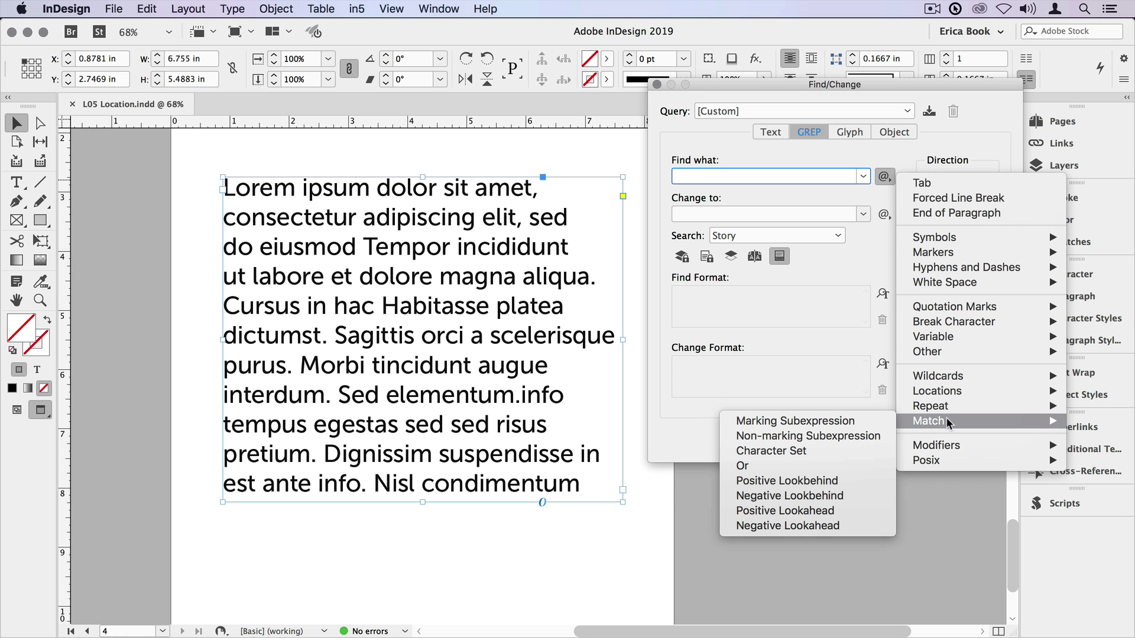
pyautogui.click(840, 495)
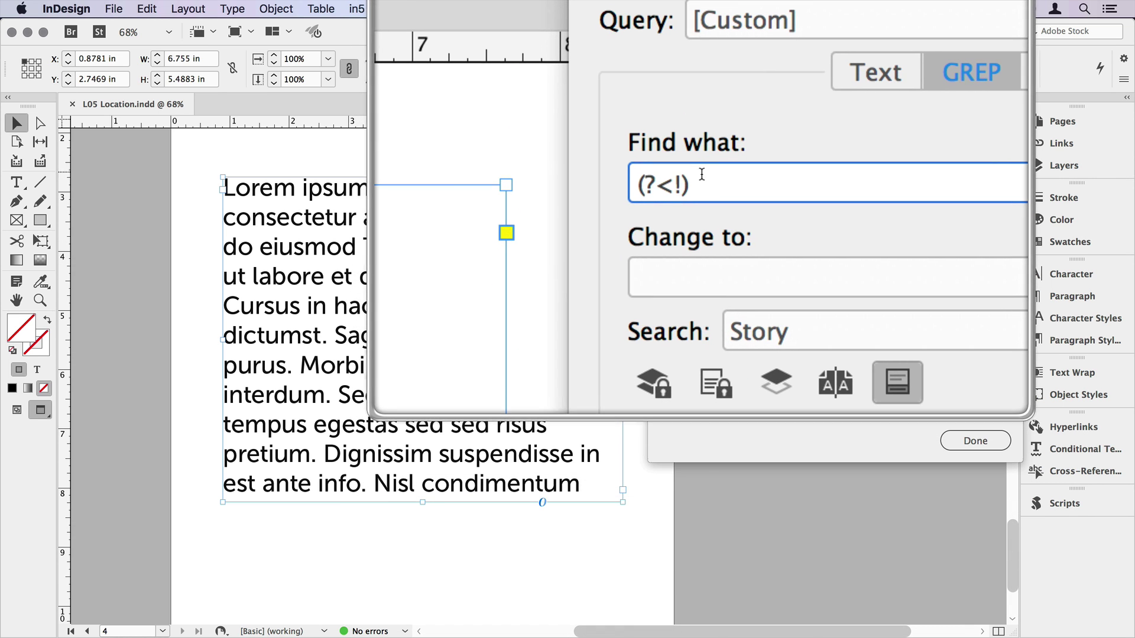
pyautogui.press('Left')
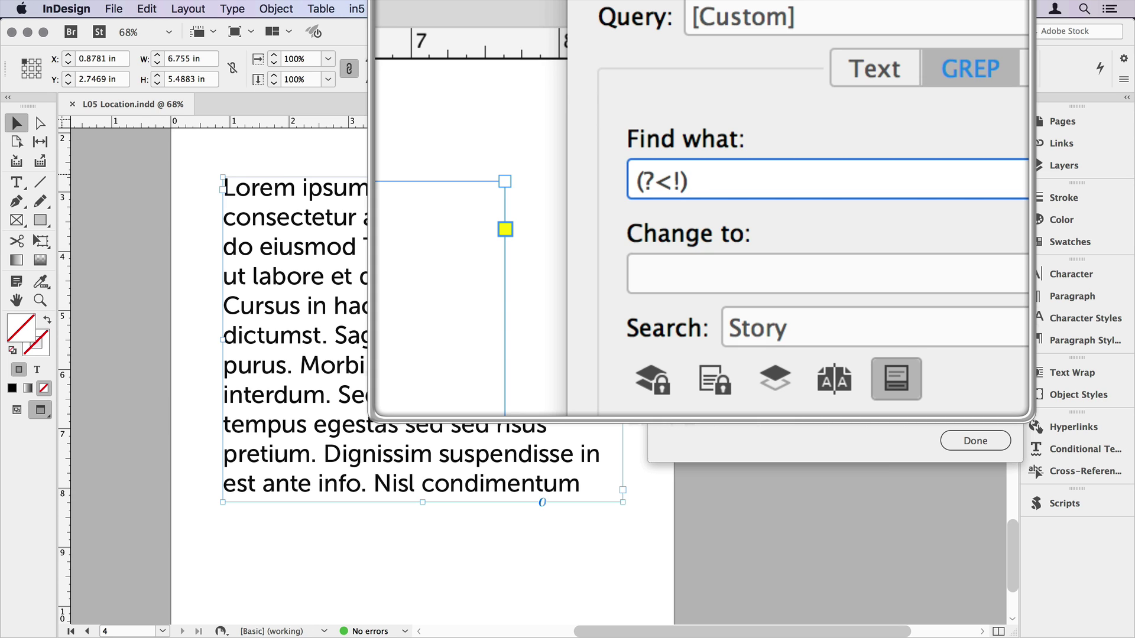
pyautogui.write('\\.')
pyautogui.press('Right')
pyautogui.write('info')
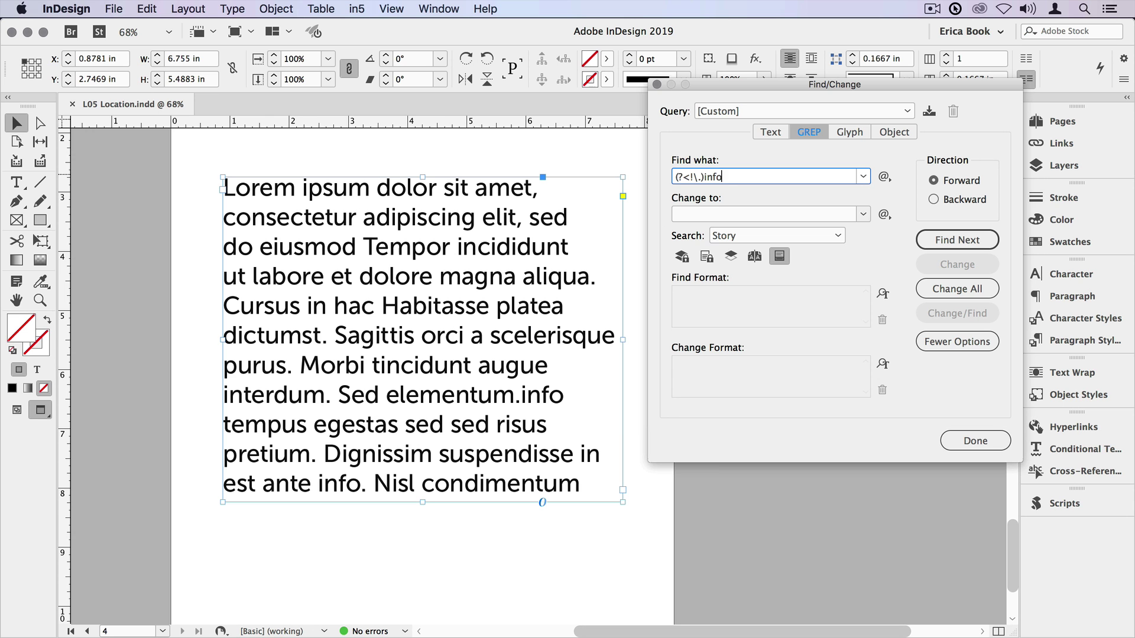
pyautogui.click(935, 240)
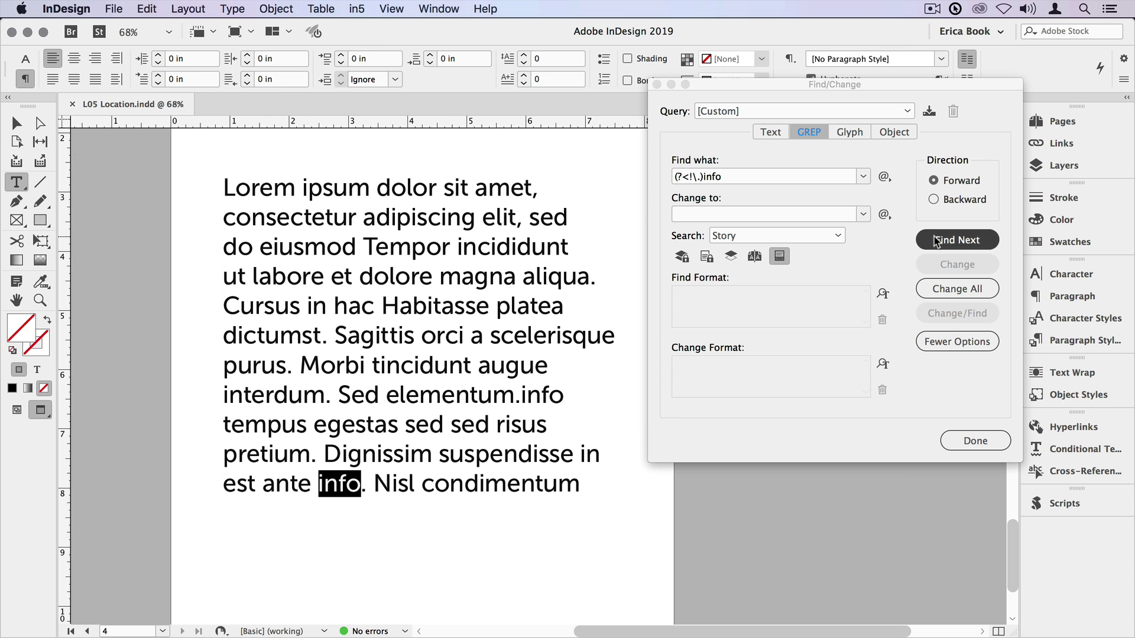